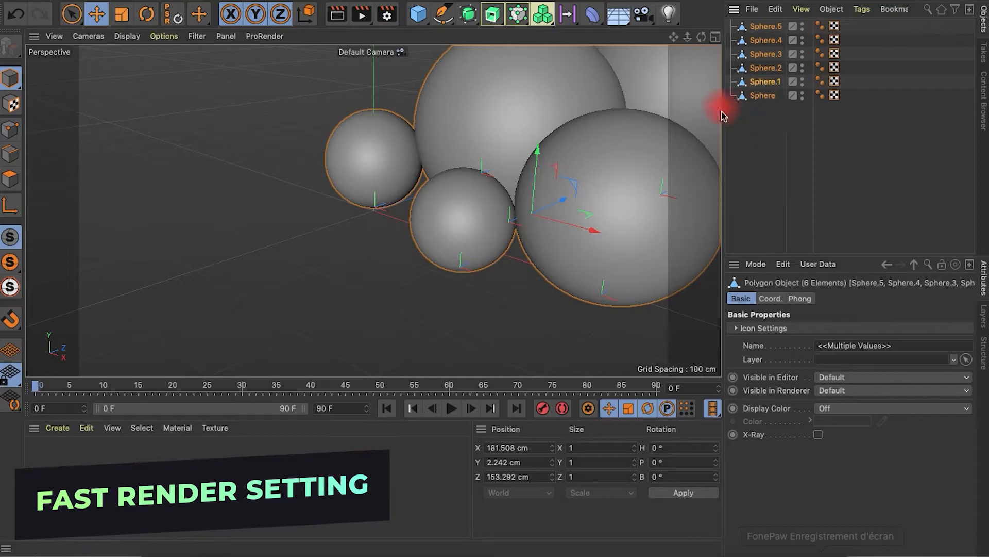
# Examine the arrangement of the six spheres from several angles, selecting individual spheres
pyautogui.keyDown('alt'); pyautogui.moveTo(581, 102); pyautogui.dragTo(671, 67); pyautogui.keyUp('alt')
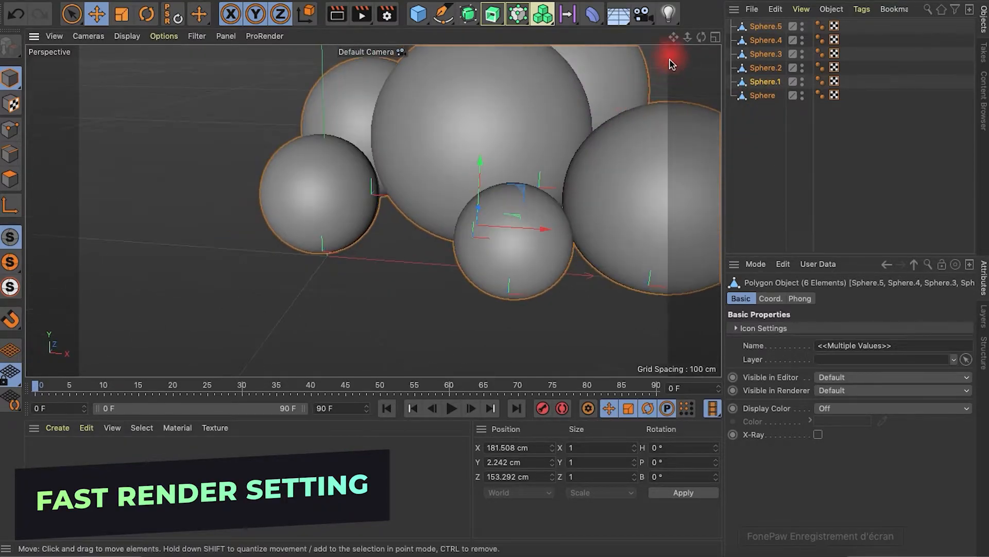
pyautogui.keyDown('alt'); pyautogui.moveTo(633, 105); pyautogui.dragTo(573, 125, button='right'); pyautogui.keyUp('alt')
pyautogui.keyDown('alt'); pyautogui.moveTo(573, 125); pyautogui.dragTo(418, 223, button='middle'); pyautogui.keyUp('alt')
pyautogui.keyDown('alt'); pyautogui.moveTo(418, 223); pyautogui.dragTo(486, 192); pyautogui.keyUp('alt')
pyautogui.click(415, 152)
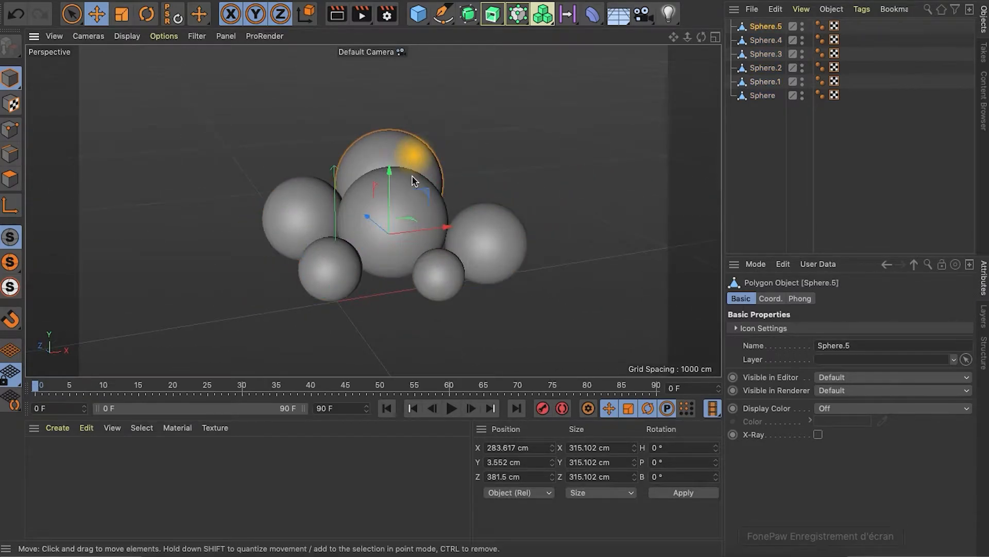
pyautogui.click(392, 255)
pyautogui.click(325, 218)
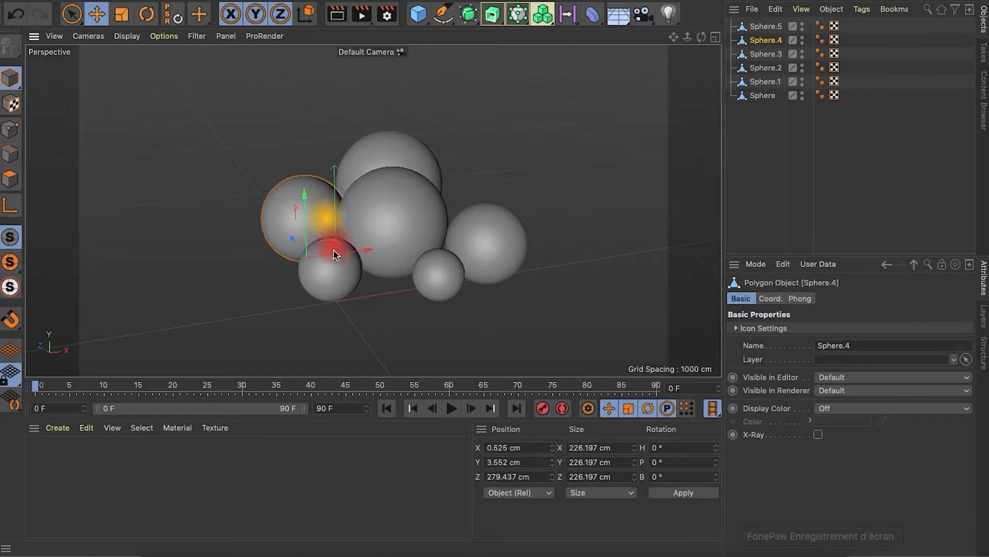
pyautogui.click(338, 280)
pyautogui.click(436, 280)
pyautogui.click(486, 253)
pyautogui.keyDown('alt'); pyautogui.moveTo(486, 252); pyautogui.dragTo(457, 176); pyautogui.keyUp('alt')
# Group all six sphere objects under a null named Spheres and collapse the group
pyautogui.moveTo(745, 152); pyautogui.dragTo(700, 17)
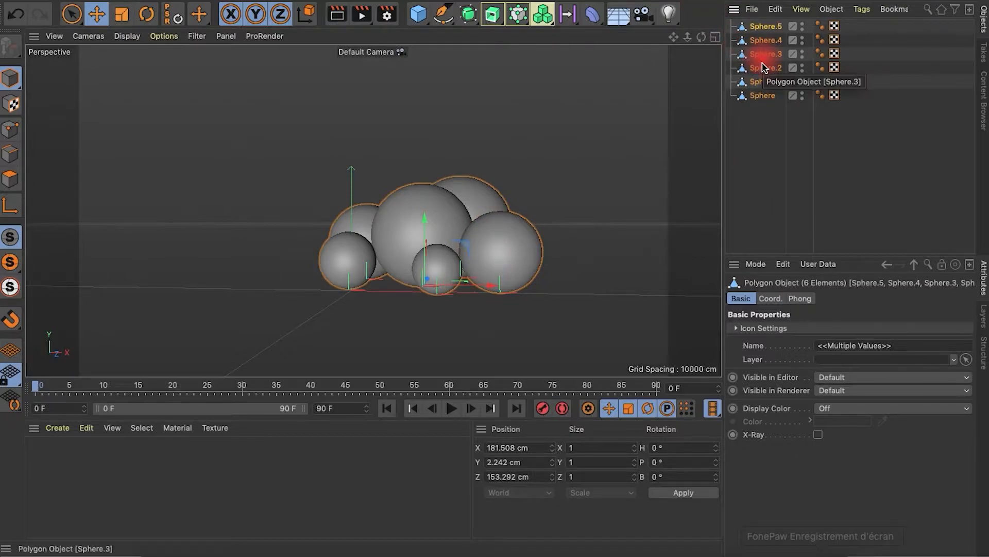
pyautogui.hotkey('alt', 'g')
pyautogui.doubleClick(757, 40)
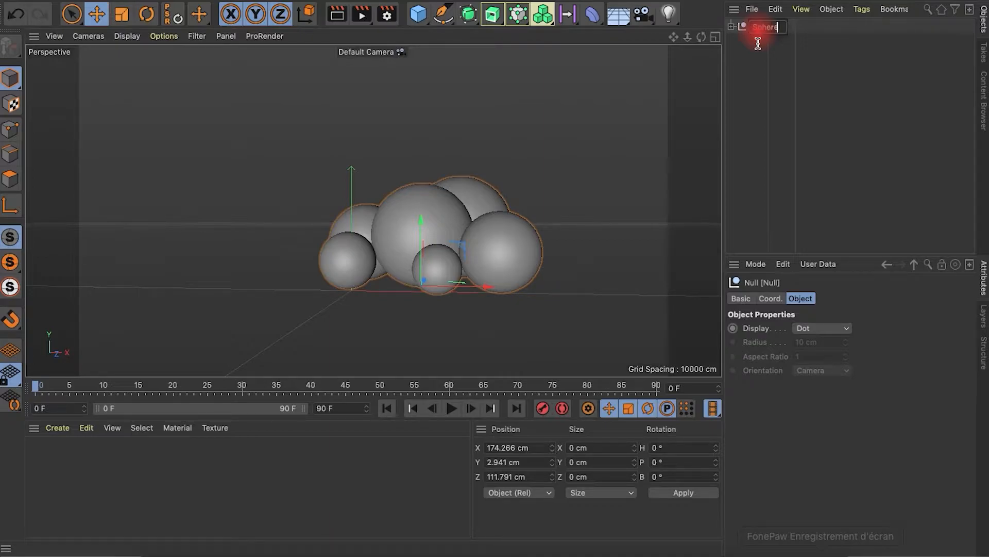
pyautogui.click(732, 25)
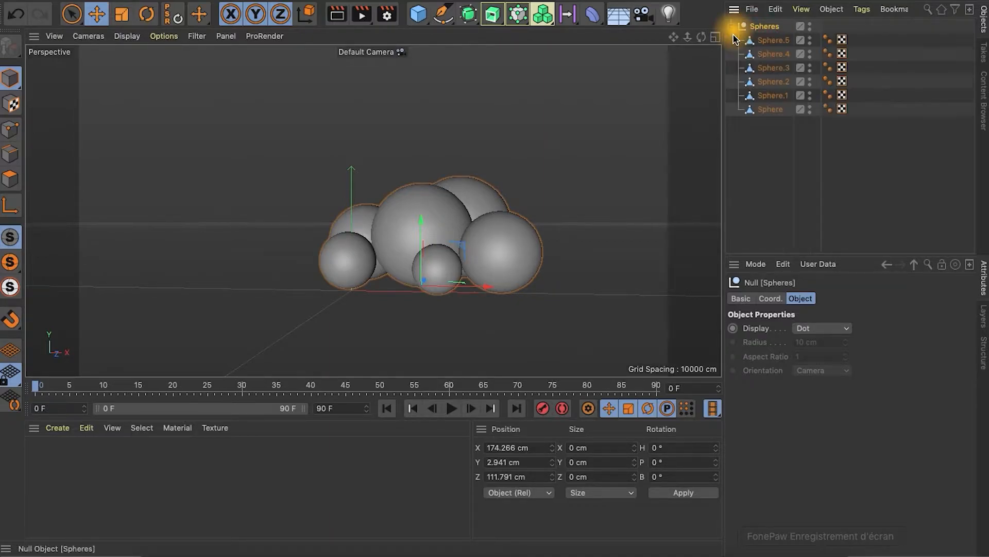
pyautogui.click(732, 26)
pyautogui.click(766, 72)
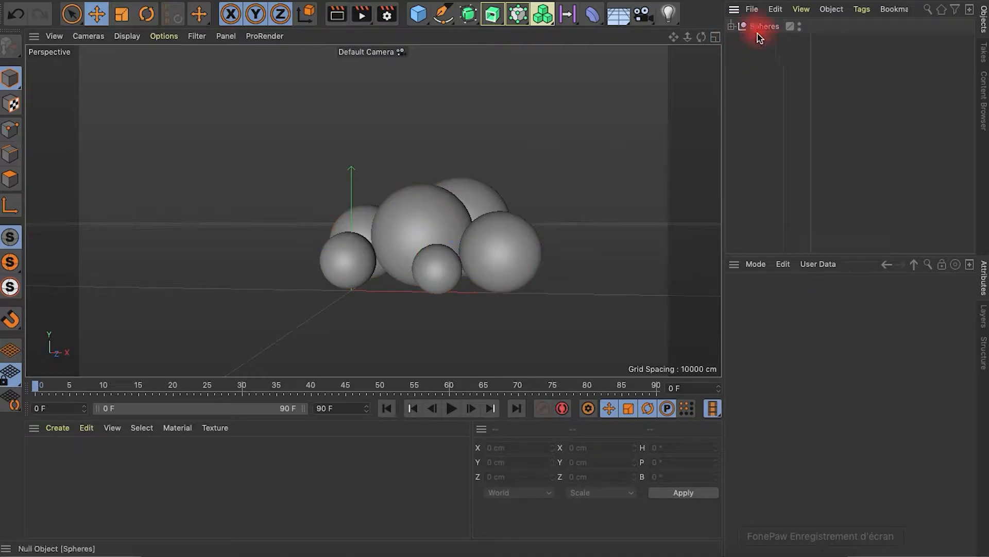
# Merge the project file "Cinema 4d Light & materials.c4d" into the scene and dismiss the C.O.F.F.E.E. warning
pyautogui.click(105, 1)
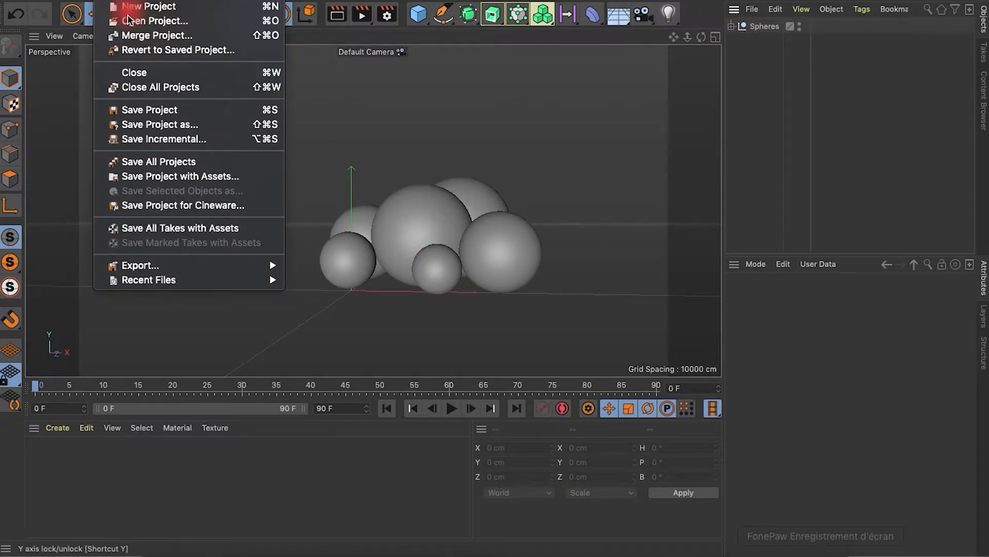
pyautogui.click(156, 38)
pyautogui.click(455, 253)
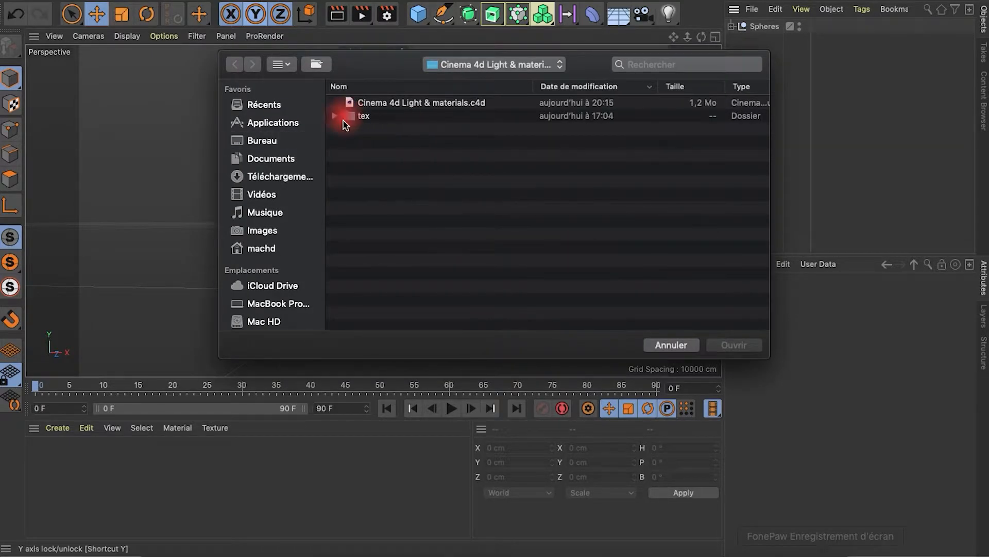
pyautogui.click(373, 103)
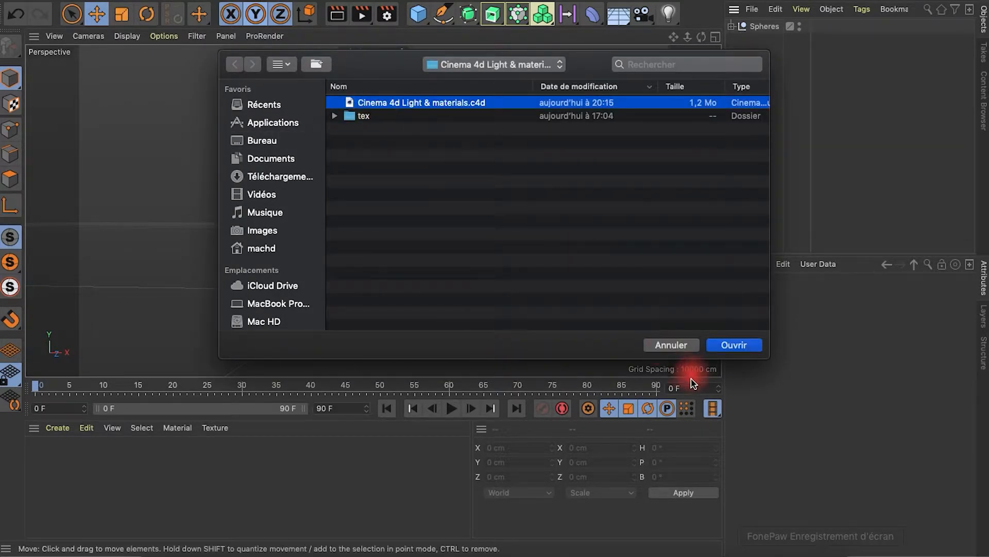
pyautogui.click(728, 353)
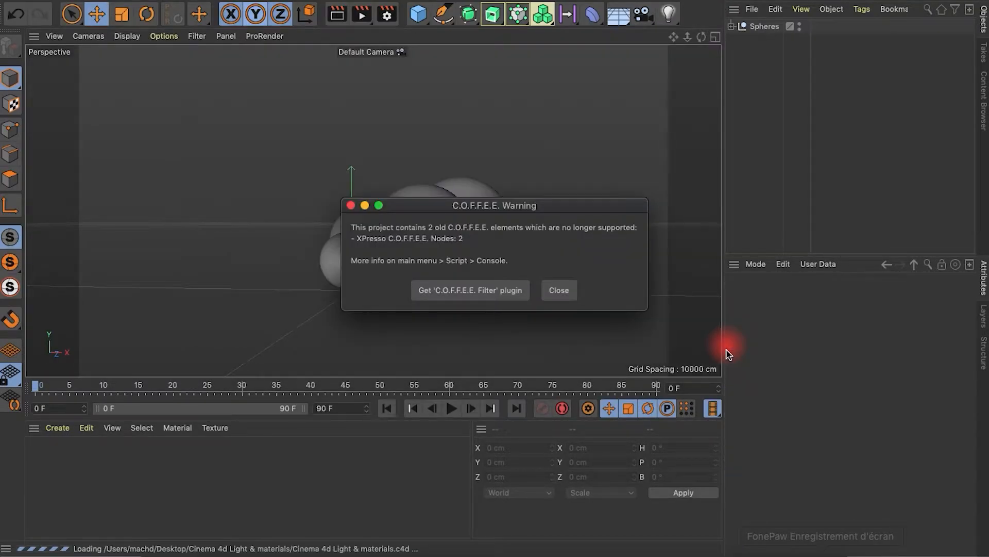
pyautogui.click(558, 291)
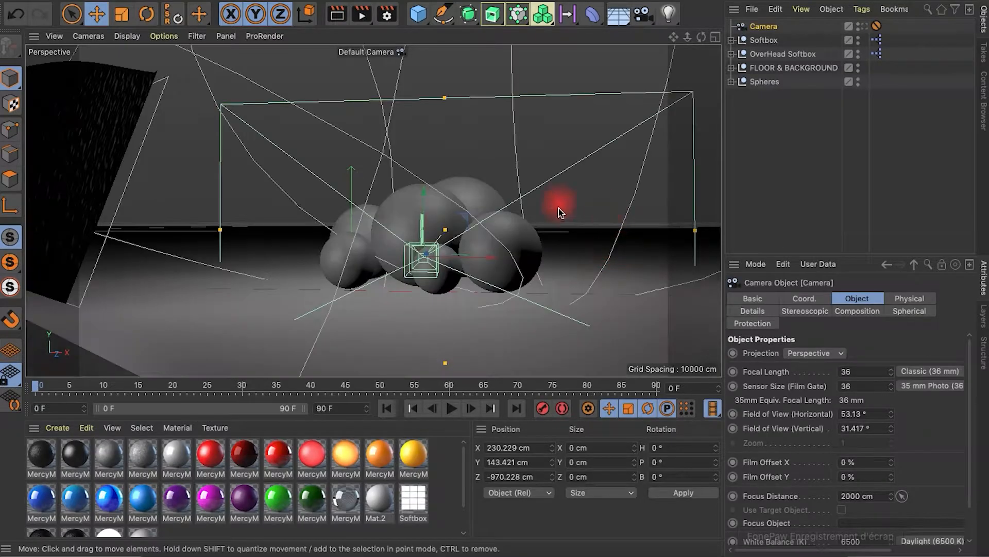
# Look through the merged Camera object and delete its Protection tag
pyautogui.click(862, 26)
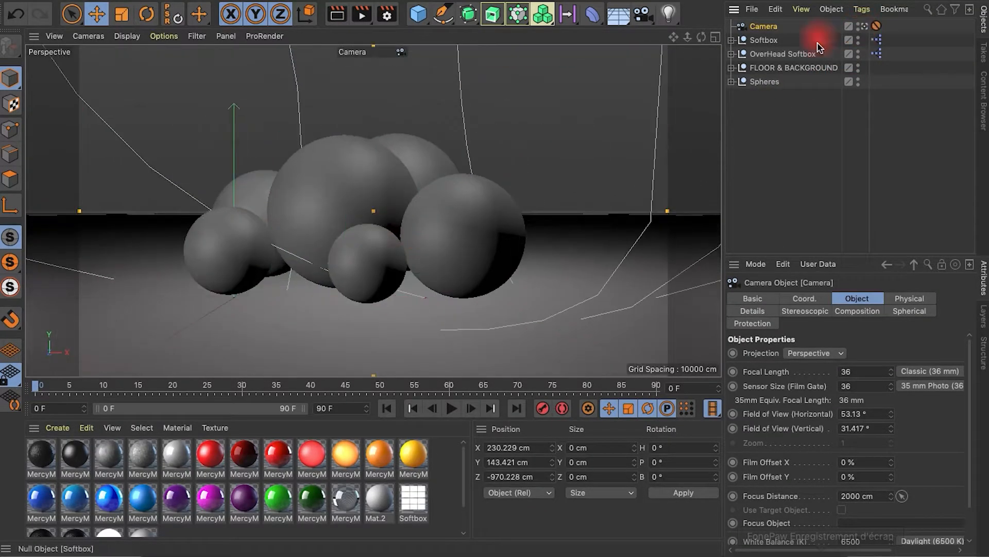
pyautogui.click(876, 25)
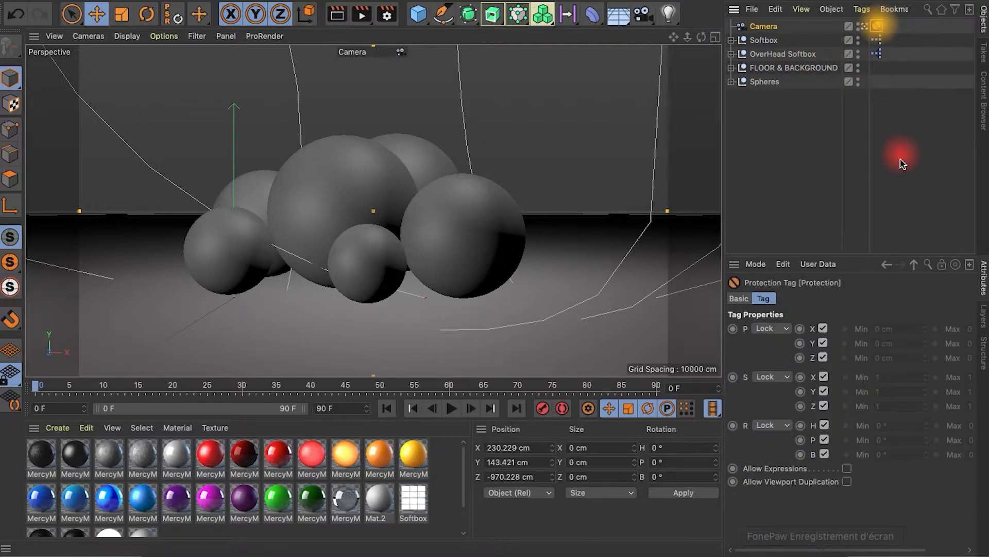
pyautogui.press('Delete')
# Reframe the camera closer to the spheres, at about X 214, Y 170, Z -867 cm, and deselect it
pyautogui.click(674, 37)
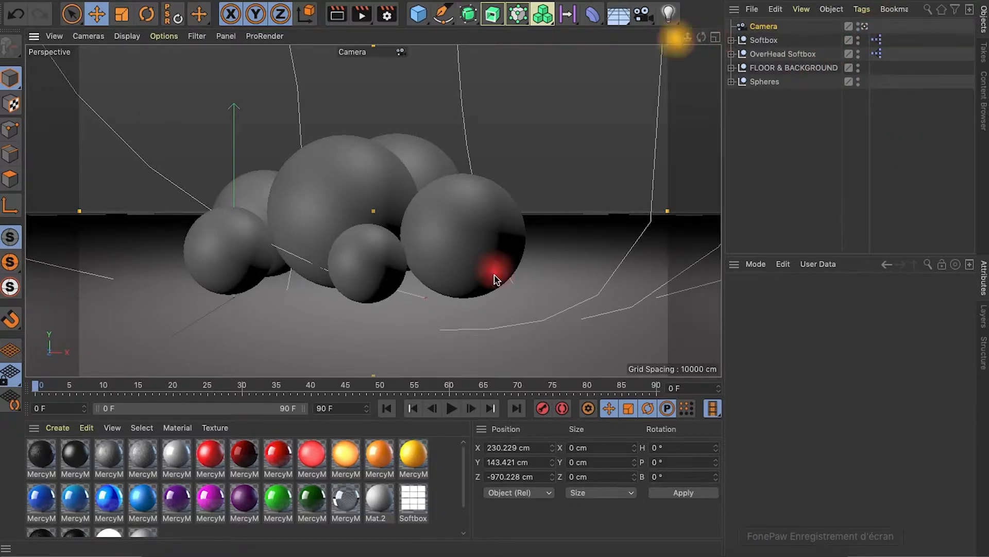
pyautogui.moveTo(495, 276); pyautogui.dragTo(505, 274)
pyautogui.keyDown('alt'); pyautogui.moveTo(469, 119); pyautogui.dragTo(467, 124); pyautogui.keyUp('alt')
pyautogui.moveTo(687, 39)
pyautogui.mouseDown()
pyautogui.moveTo(495, 275)
pyautogui.moveTo(686, 43)
pyautogui.mouseUp()
pyautogui.keyDown('alt'); pyautogui.moveTo(333, 279); pyautogui.dragTo(336, 276, button='middle'); pyautogui.keyUp('alt')
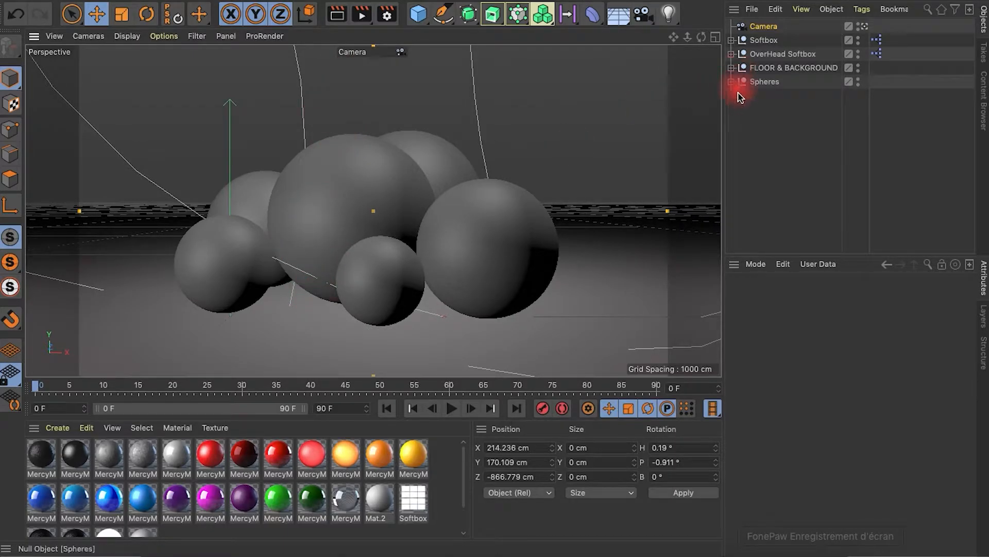
pyautogui.click(751, 133)
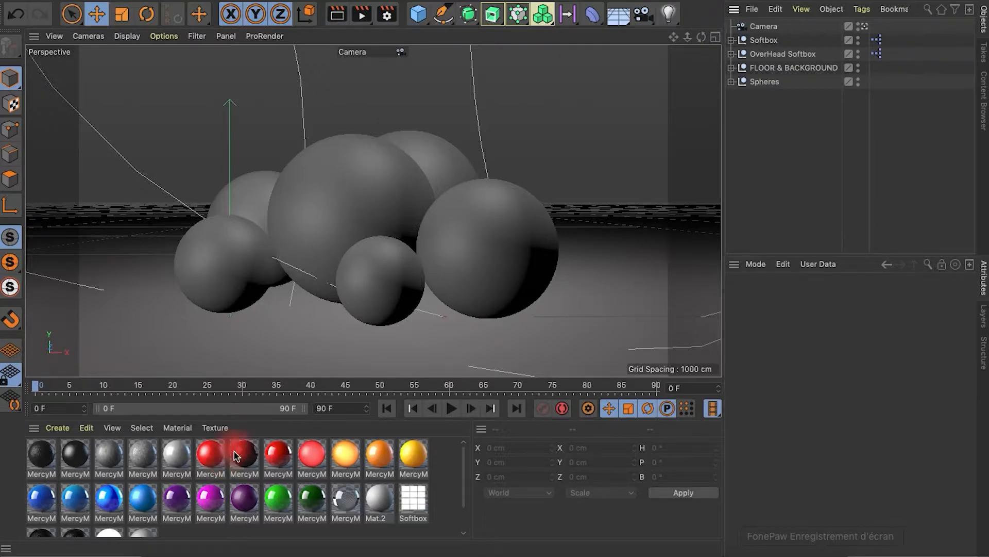
# Apply materials to the spheres: red to the largest, orange behind it, blue front-left, silver to the smallest in front, green right, purple rear-left
pyautogui.moveTo(213, 470); pyautogui.dragTo(340, 203)
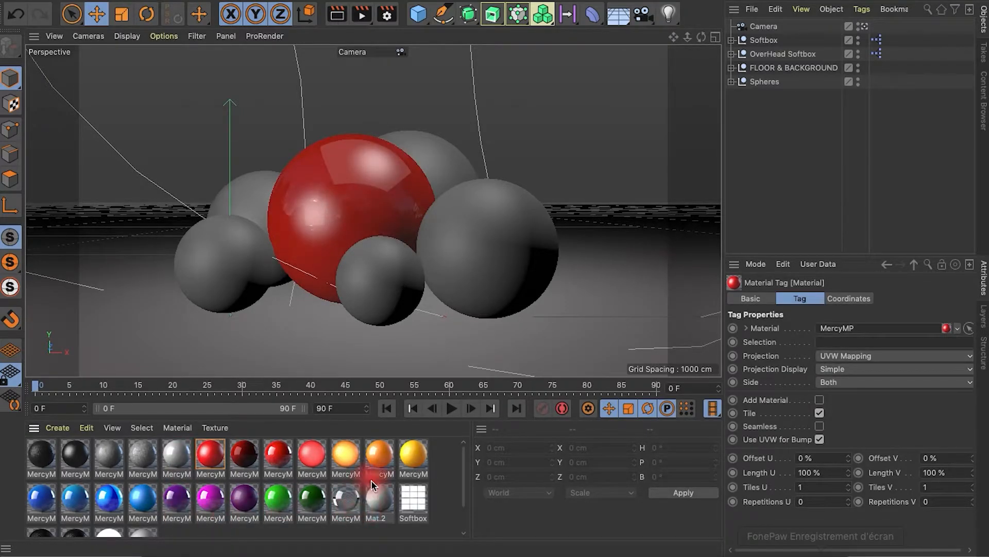
pyautogui.moveTo(376, 465); pyautogui.dragTo(433, 166)
pyautogui.moveTo(139, 482); pyautogui.dragTo(250, 280)
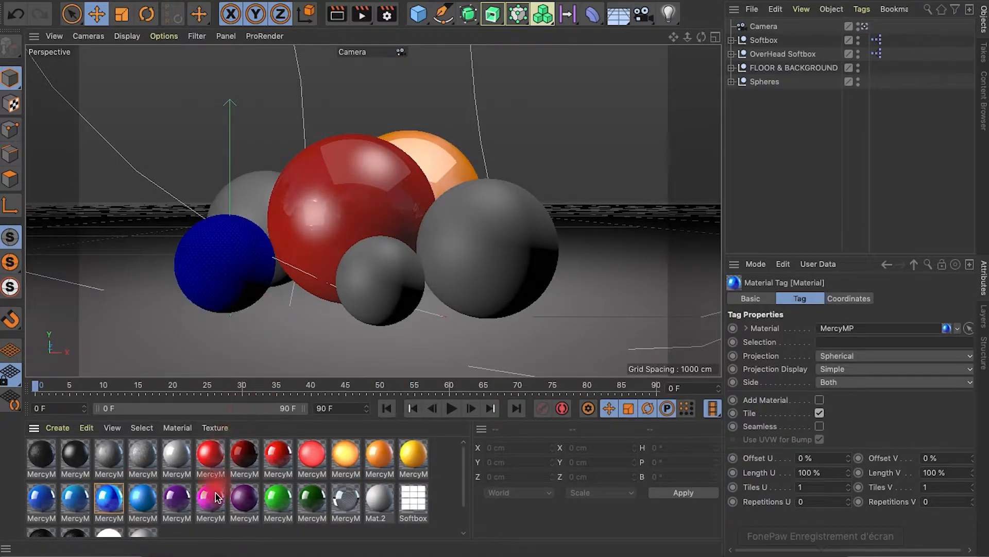
pyautogui.moveTo(186, 472); pyautogui.dragTo(358, 269)
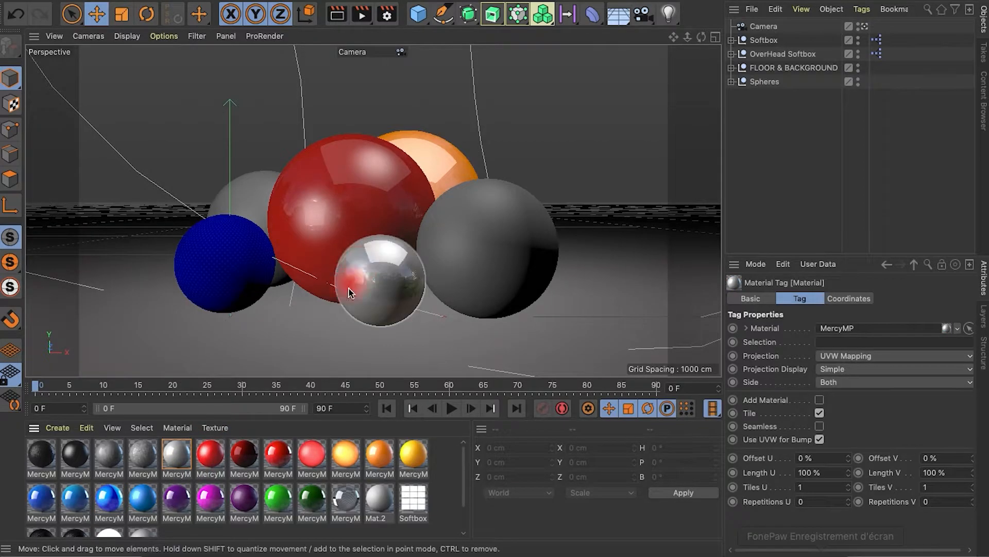
pyautogui.moveTo(273, 505); pyautogui.dragTo(521, 214)
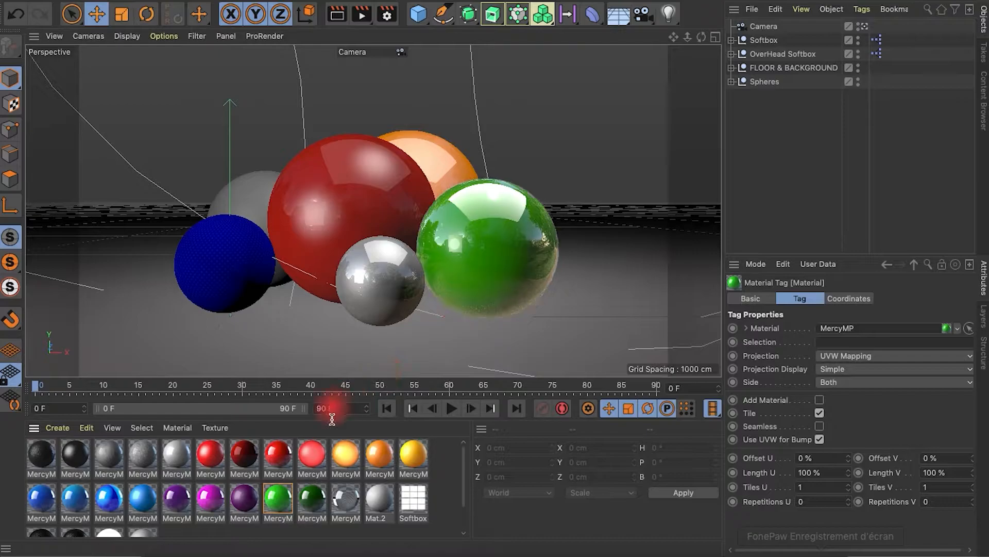
pyautogui.moveTo(190, 516); pyautogui.dragTo(242, 222)
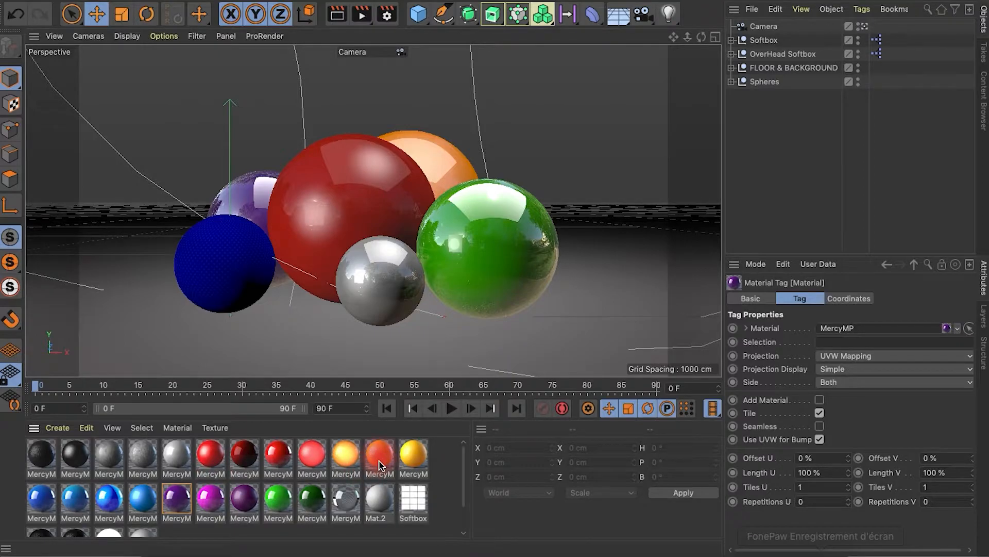
# Set the render output to the Film/Video preset HDTV 1080 29.97
pyautogui.click(387, 16)
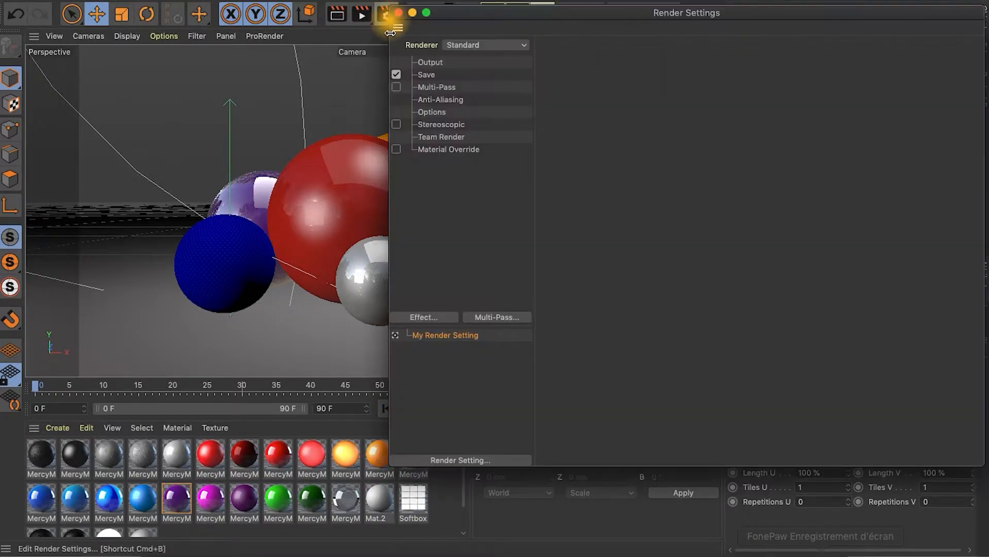
pyautogui.click(443, 63)
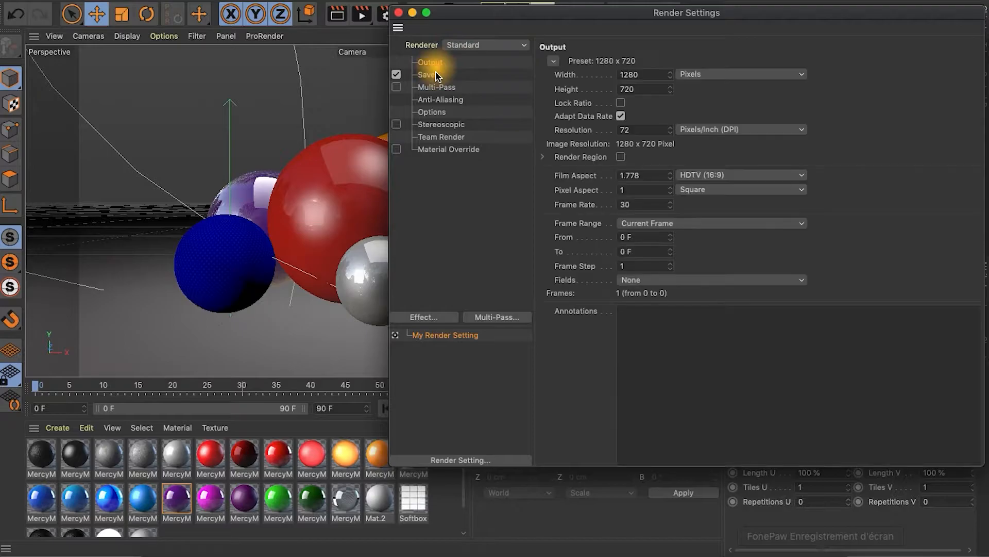
pyautogui.click(554, 61)
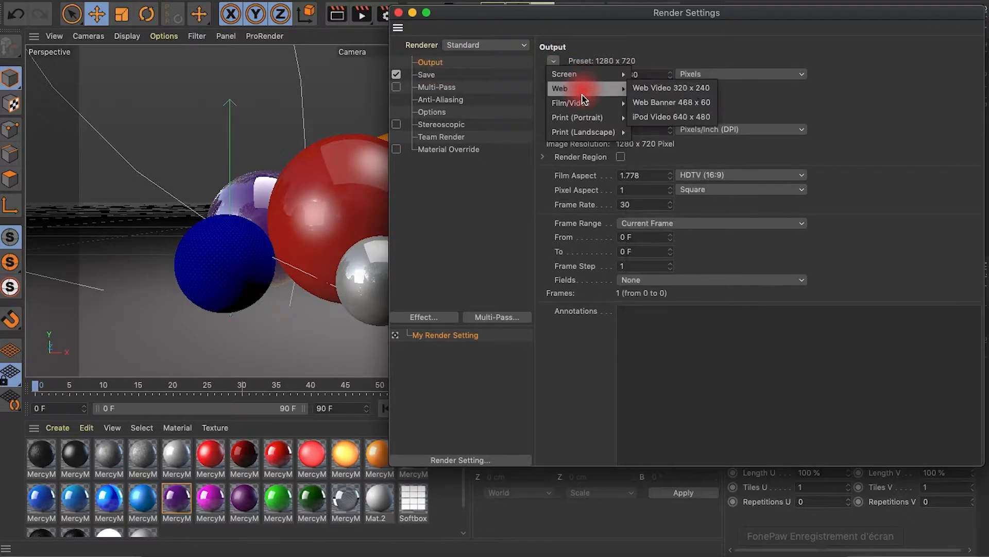
pyautogui.moveTo(580, 102)
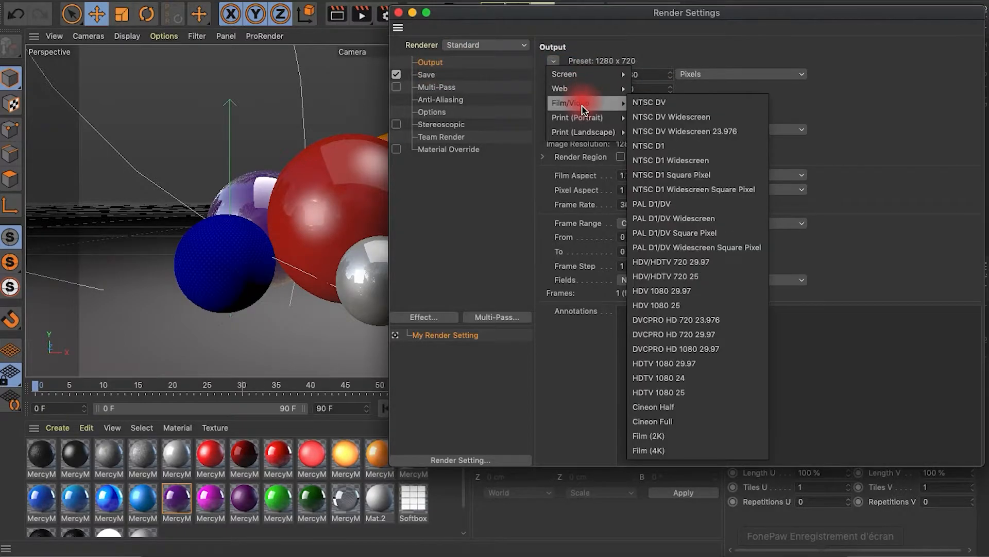
pyautogui.click(672, 362)
# Review the render setting categories from Multi-Pass to Material Override, with anti-aliasing set to Geometry
pyautogui.click(442, 88)
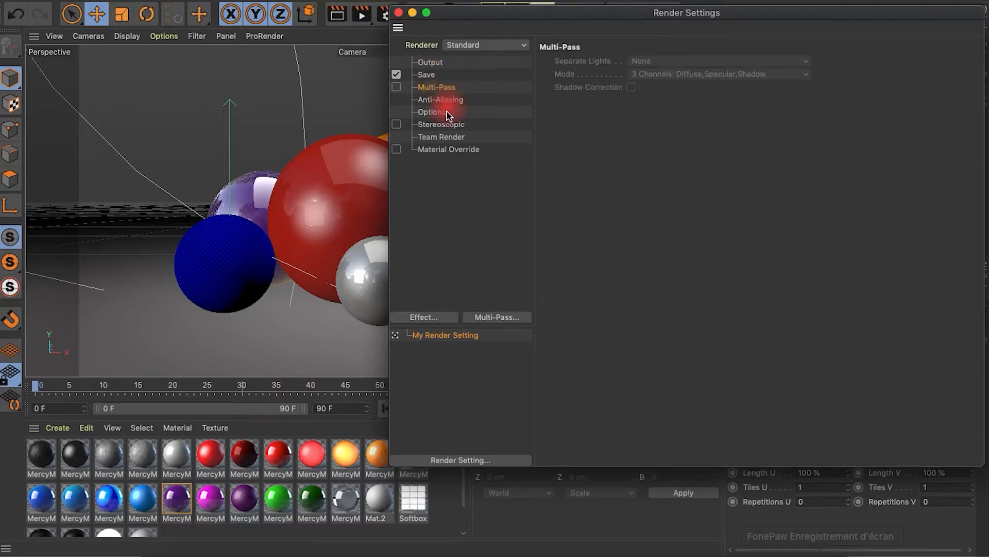
pyautogui.click(446, 113)
pyautogui.click(442, 100)
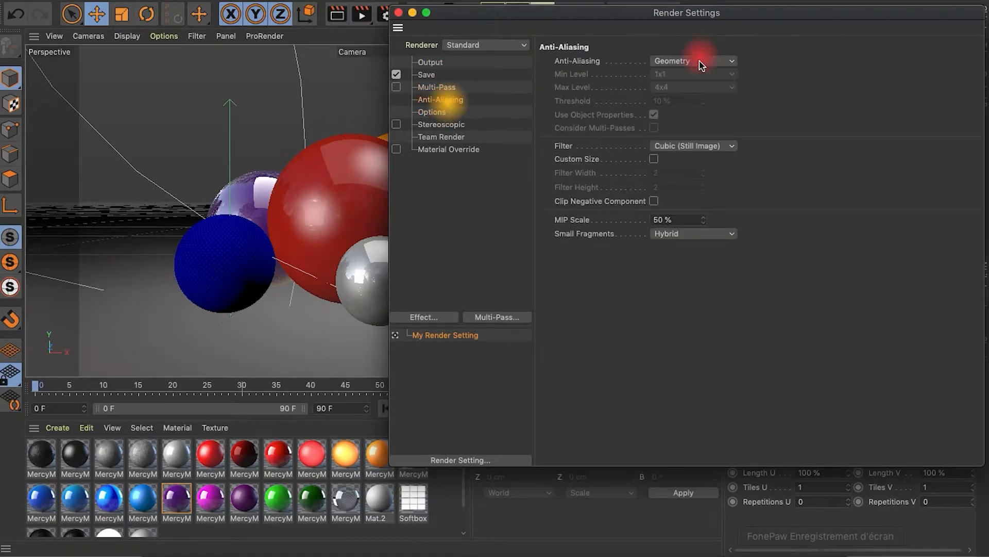
pyautogui.click(701, 69)
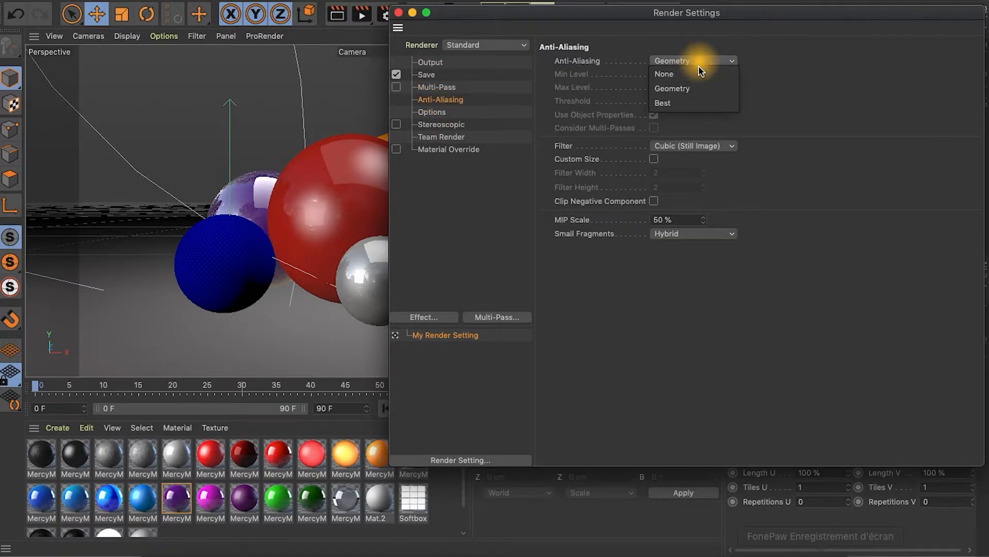
pyautogui.click(688, 98)
pyautogui.click(433, 114)
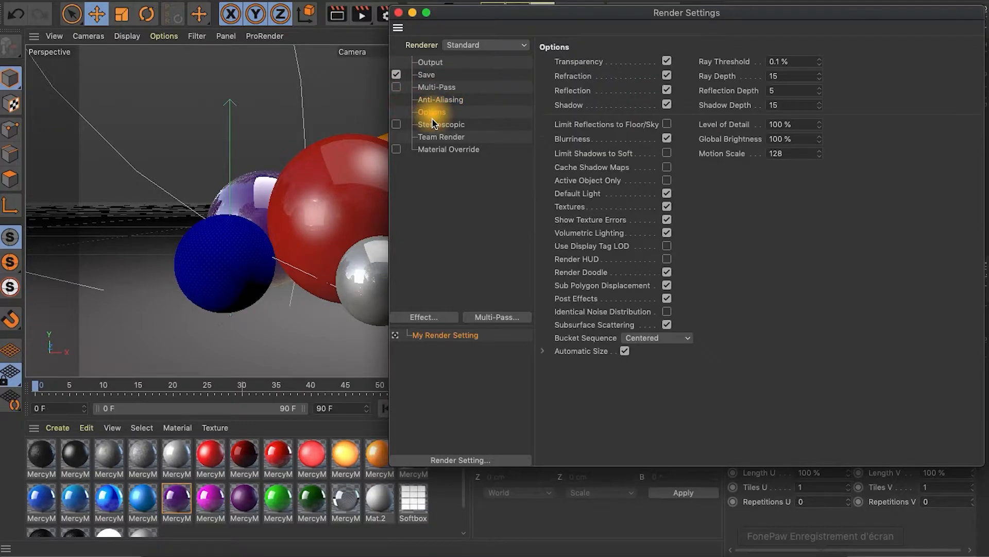
pyautogui.click(438, 125)
pyautogui.click(449, 137)
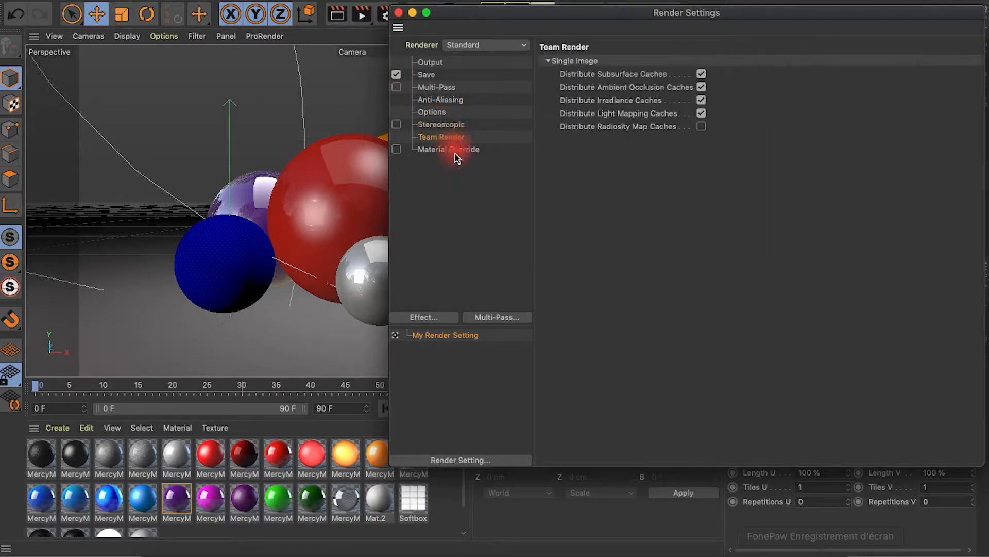
pyautogui.click(454, 149)
# Add Global Illumination with Low samples and the Ambient Occlusion effect to the render settings
pyautogui.click(421, 319)
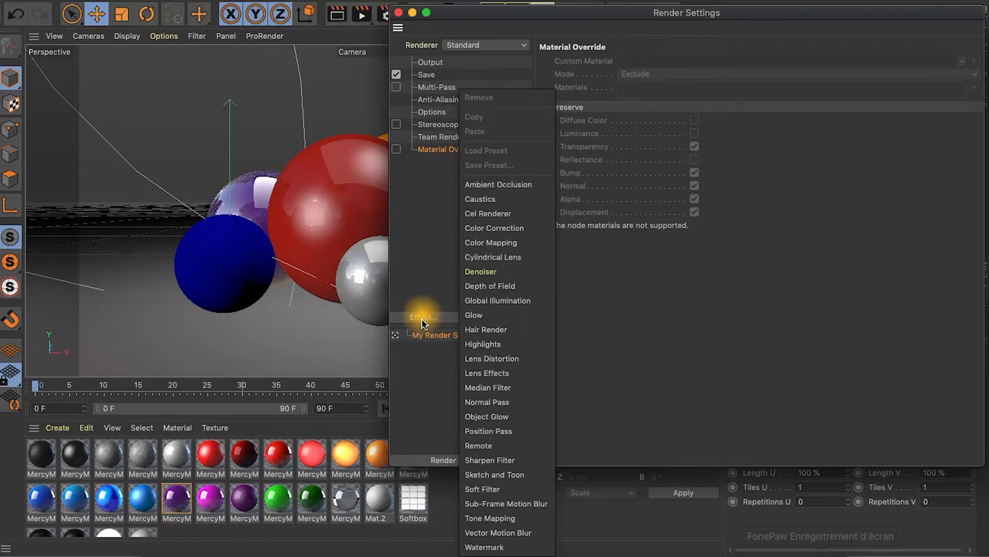
pyautogui.click(504, 301)
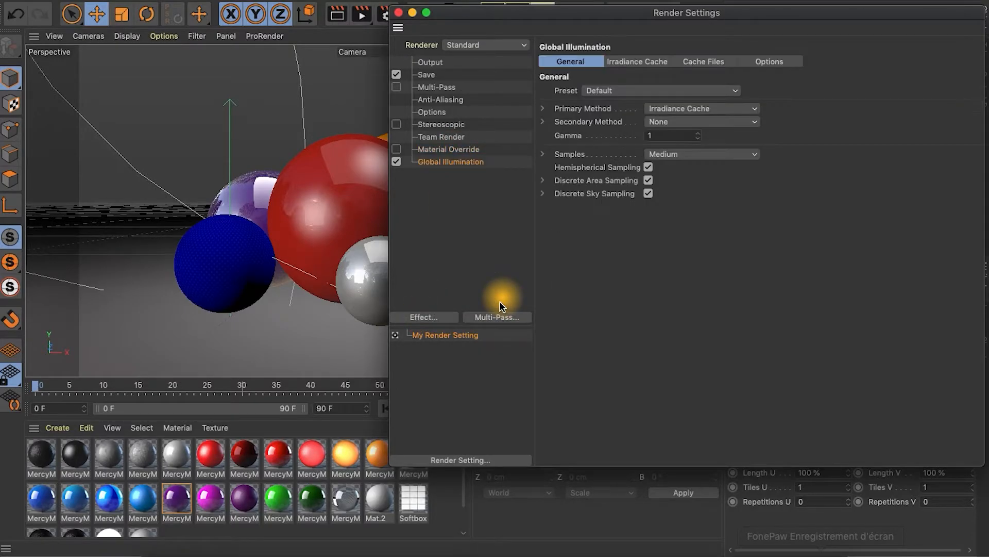
pyautogui.click(678, 157)
pyautogui.click(678, 196)
pyautogui.click(425, 319)
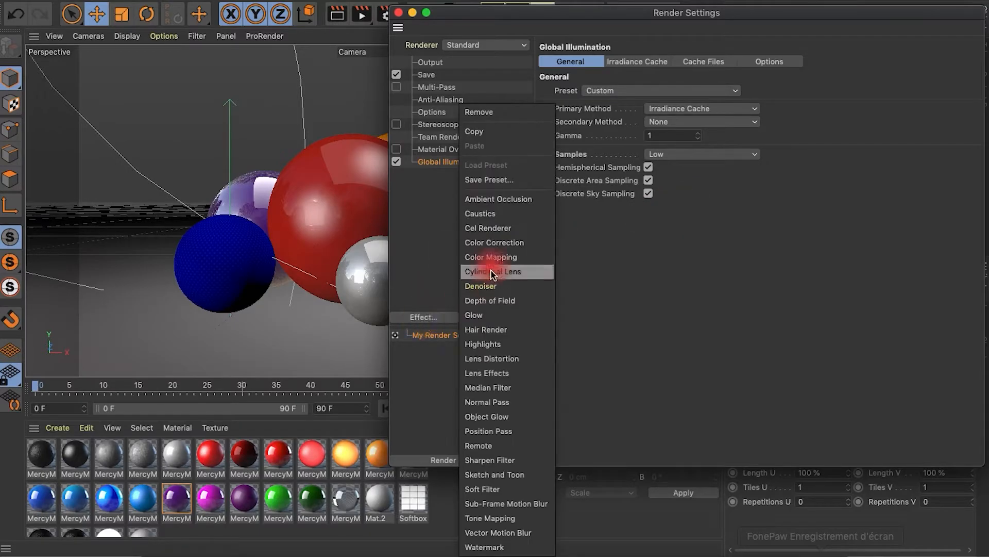
pyautogui.click(513, 205)
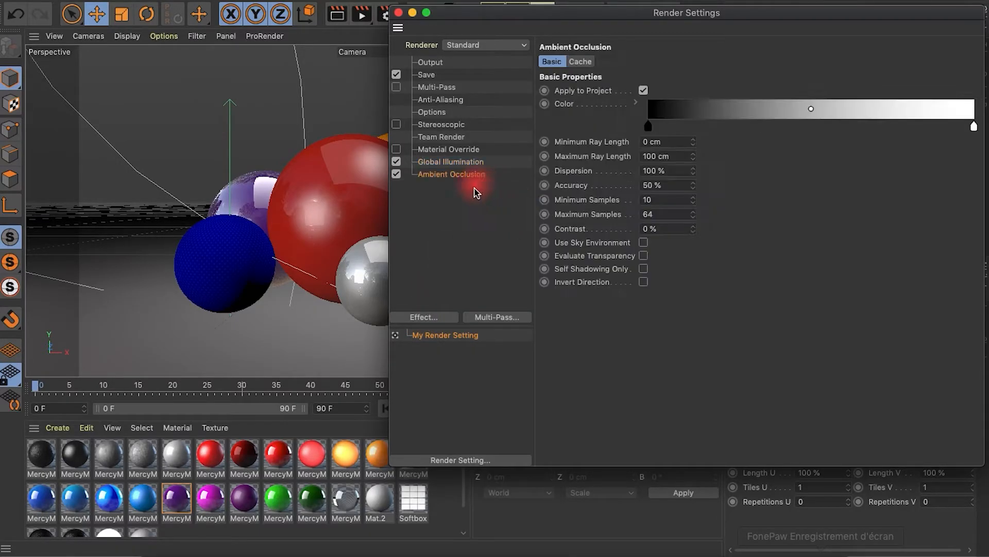
# Set the Ambient Occlusion maximum samples to 32 and close the render settings
pyautogui.click(658, 214)
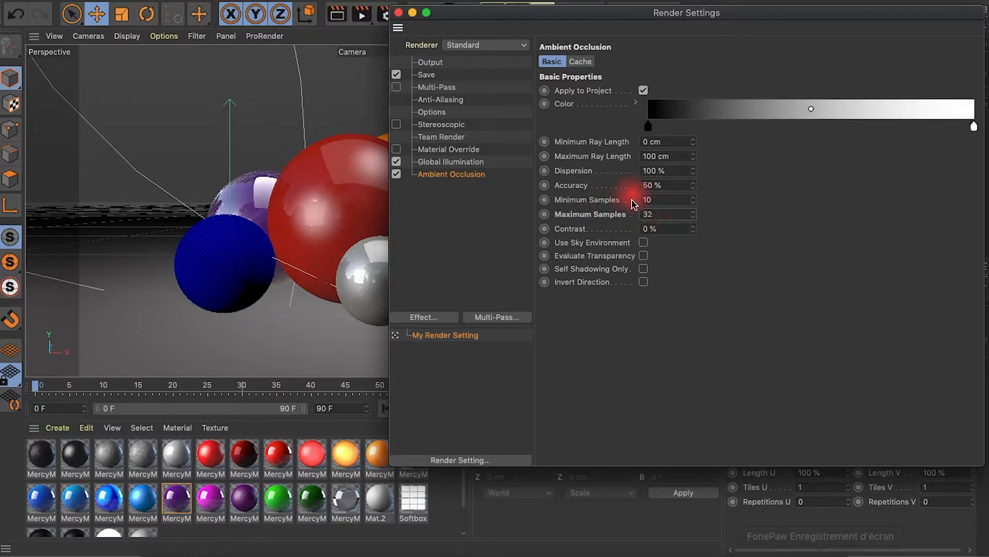
pyautogui.click(399, 13)
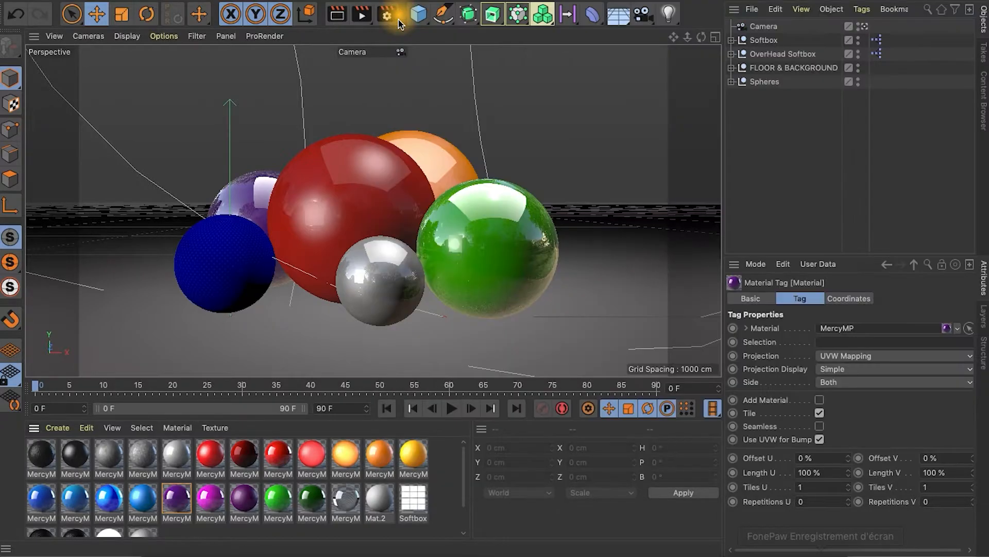
# Set the render's save file to 1 inside a new desktop folder named Test Render
pyautogui.click(385, 13)
pyautogui.click(430, 71)
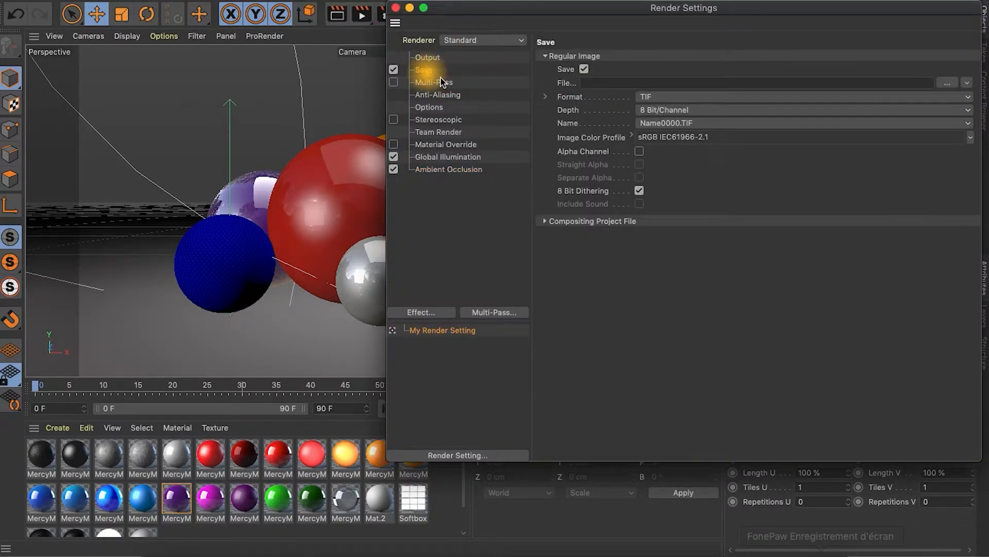
pyautogui.click(948, 83)
pyautogui.click(612, 172)
pyautogui.click(237, 407)
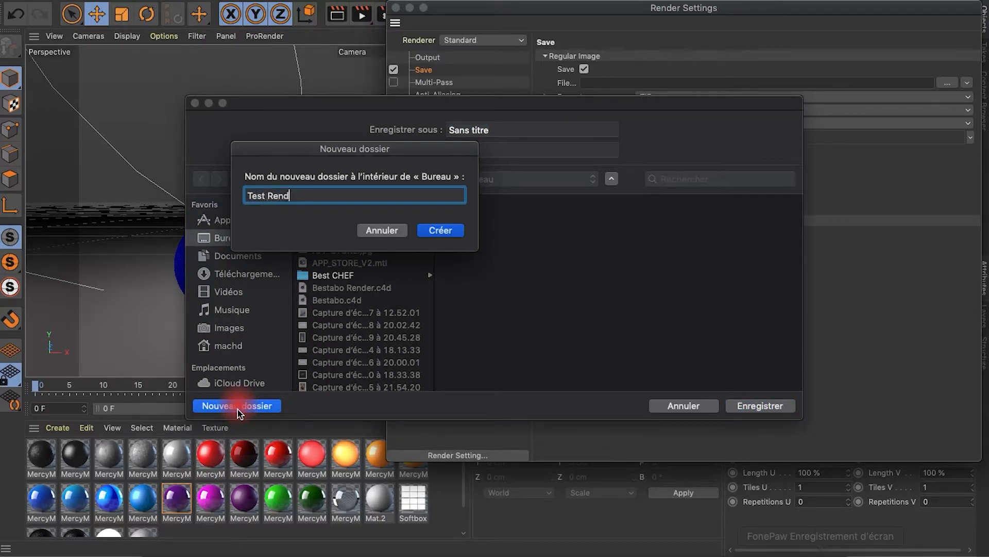
pyautogui.press('Return')
pyautogui.press('Return')
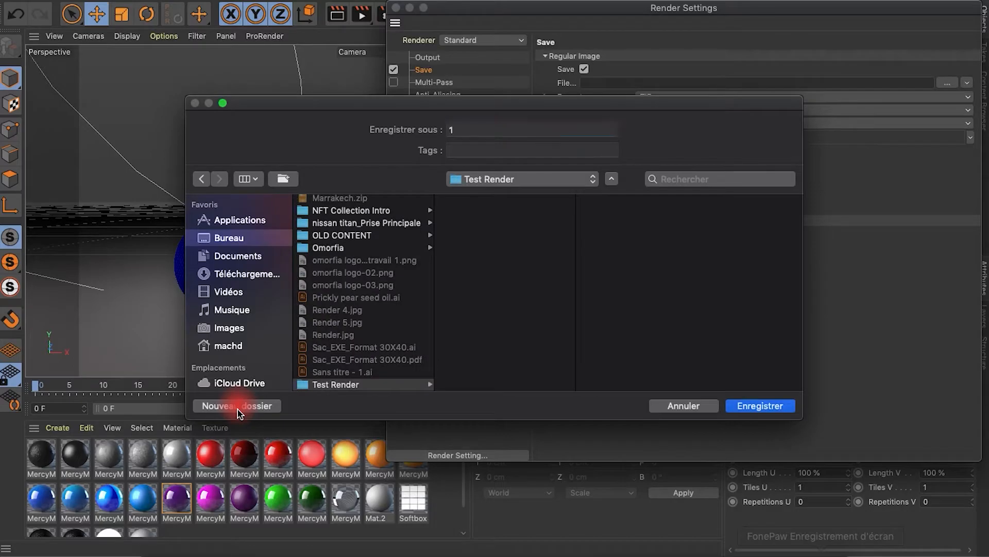
# Set the saved image format to JPG and close the render settings
pyautogui.click(652, 98)
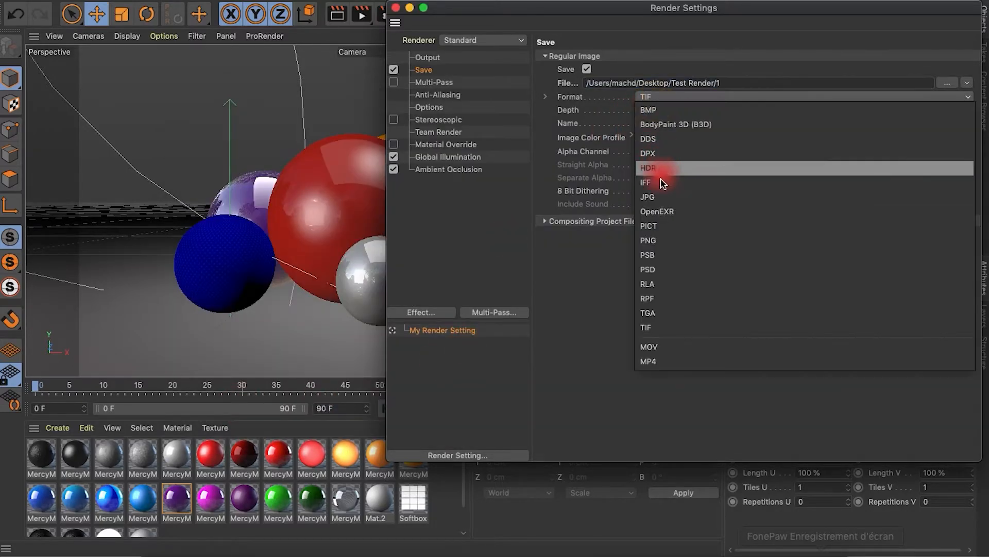
pyautogui.click(657, 197)
pyautogui.click(395, 9)
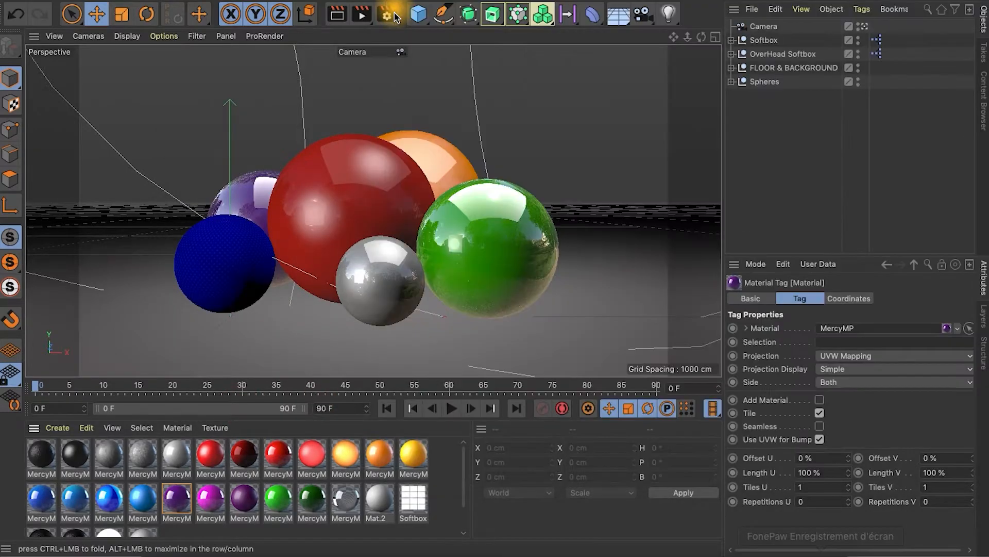
# Render the scene to the Picture Viewer and examine the silver sphere and its floor shadow up close
pyautogui.click(361, 15)
pyautogui.click(875, 138)
pyautogui.click(876, 138)
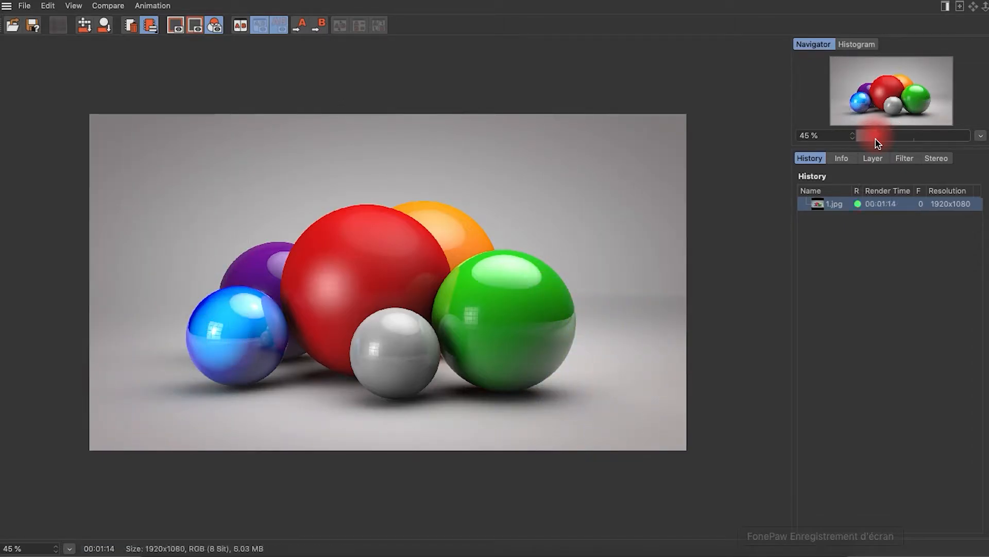
pyautogui.click(899, 136)
pyautogui.moveTo(549, 349); pyautogui.dragTo(552, 70)
pyautogui.moveTo(443, 268); pyautogui.dragTo(527, 173)
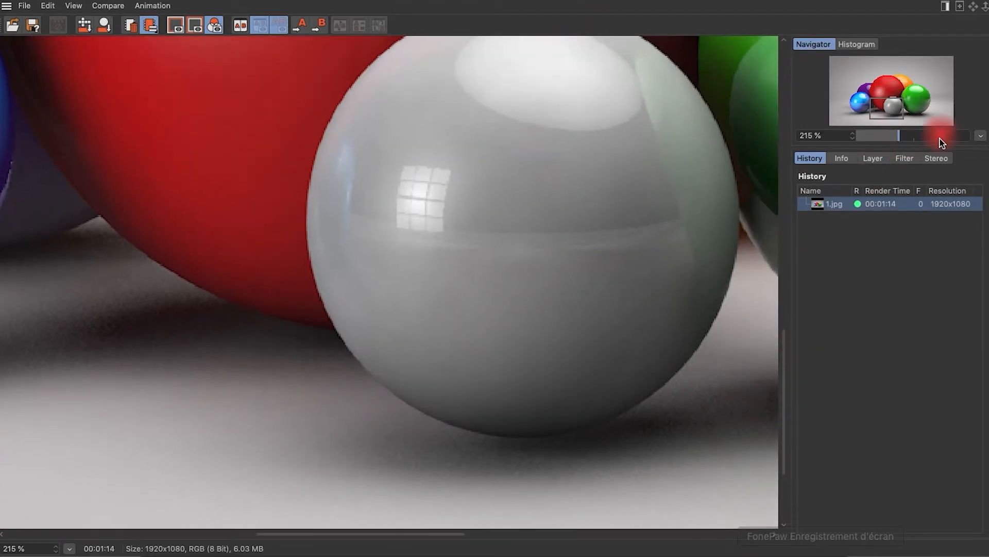
pyautogui.moveTo(900, 142); pyautogui.dragTo(882, 142)
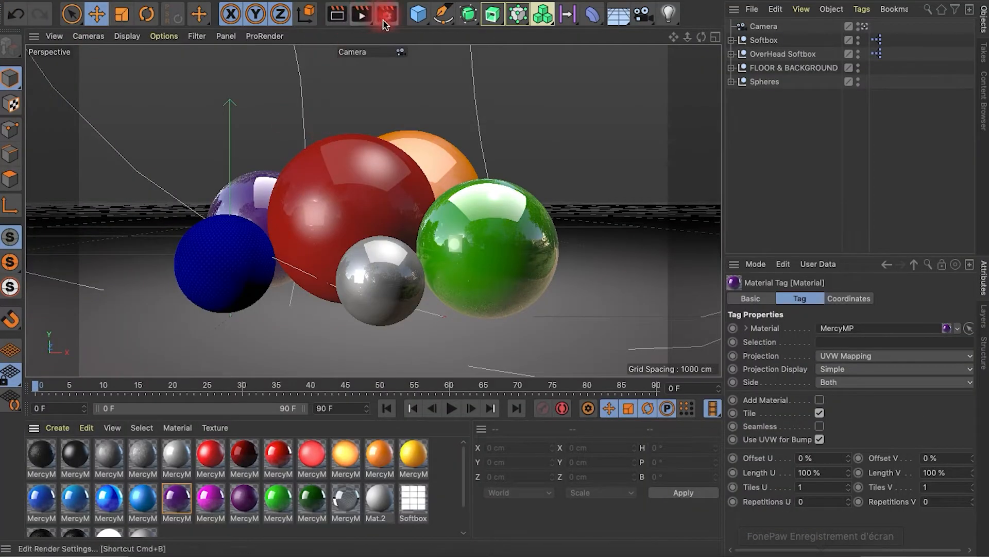
# Set the Ambient Occlusion maximum samples to 64 in the render settings
pyautogui.click(383, 16)
pyautogui.click(436, 171)
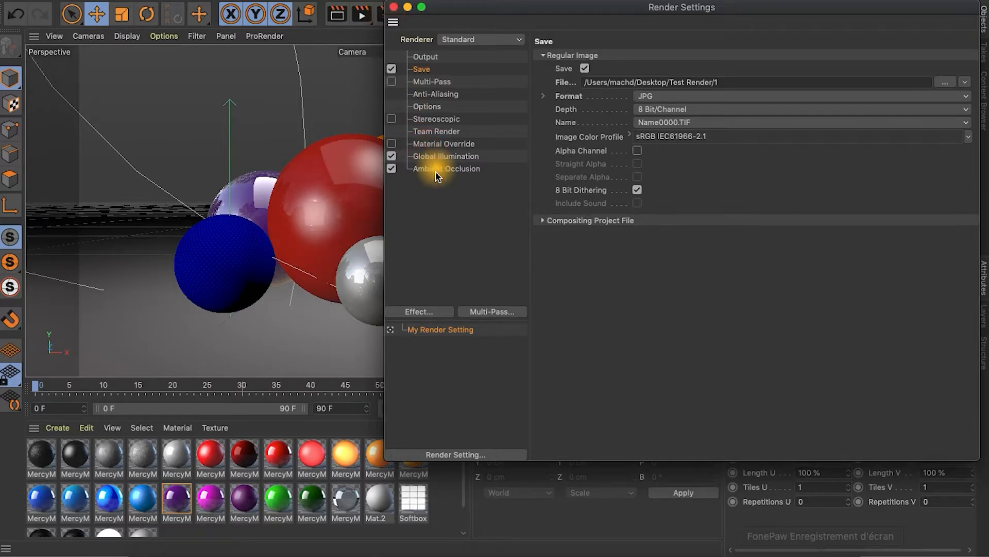
pyautogui.doubleClick(653, 209)
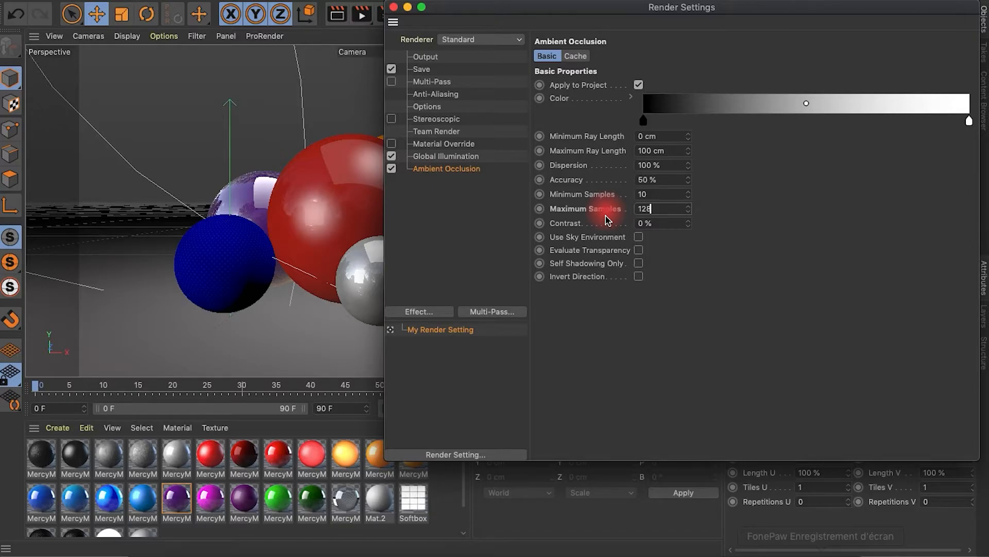
pyautogui.click(663, 208)
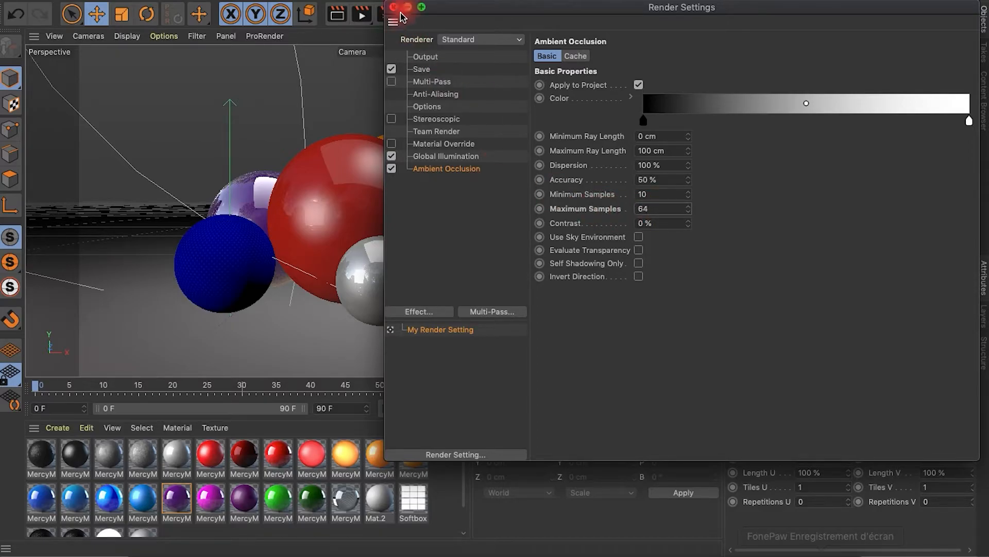
pyautogui.click(394, 7)
# Render the scene to the Picture Viewer again without overwriting 1.jpg
pyautogui.click(363, 19)
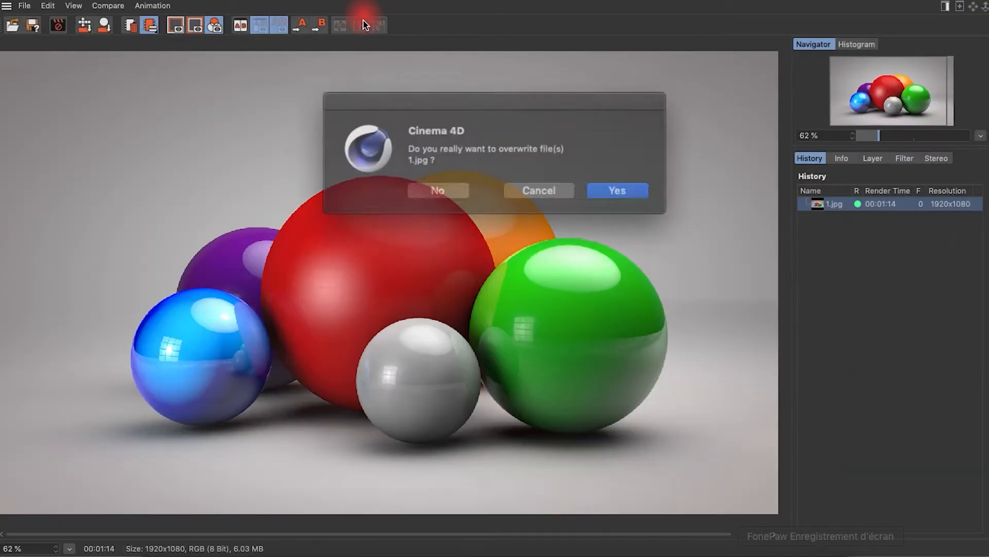
pyautogui.click(438, 190)
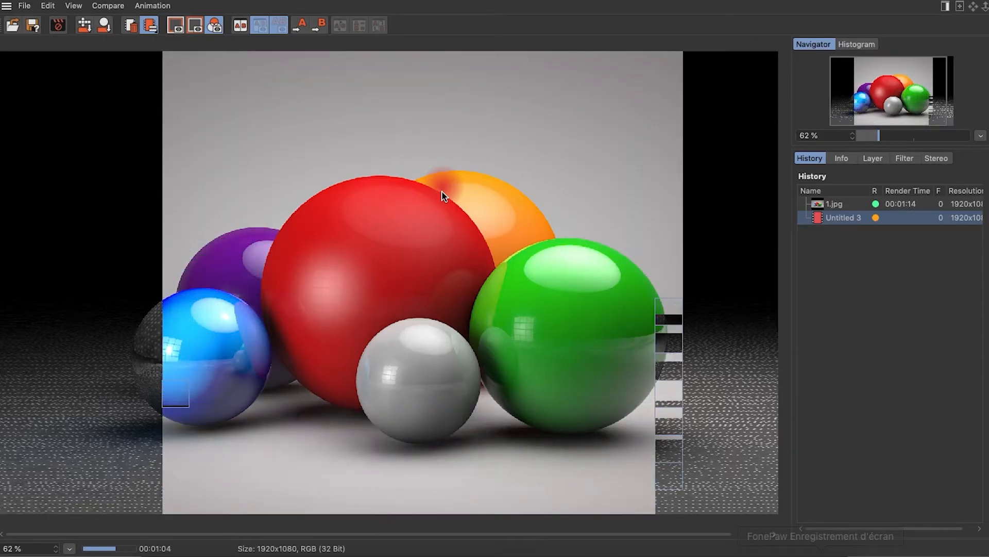
# Compare the new render with 1.jpg up close, examining the shadows around the silver sphere
pyautogui.click(895, 138)
pyautogui.moveTo(570, 311); pyautogui.dragTo(432, 65)
pyautogui.click(835, 205)
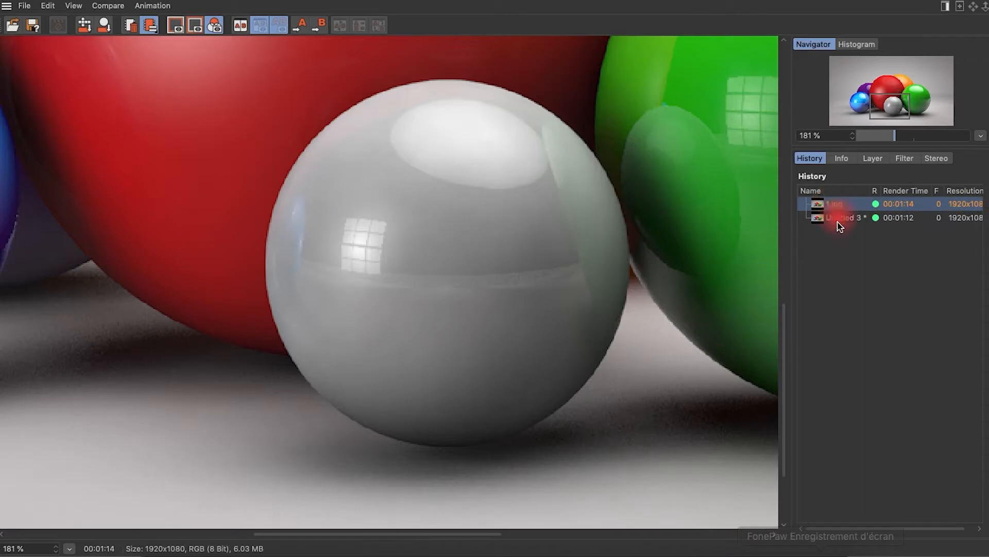
pyautogui.click(838, 222)
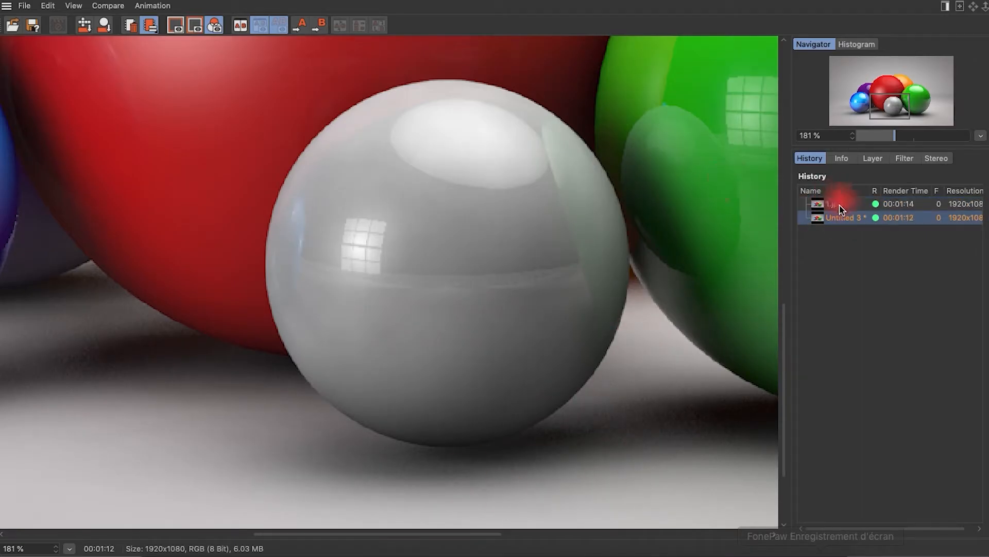
pyautogui.click(839, 206)
pyautogui.click(841, 222)
pyautogui.click(876, 137)
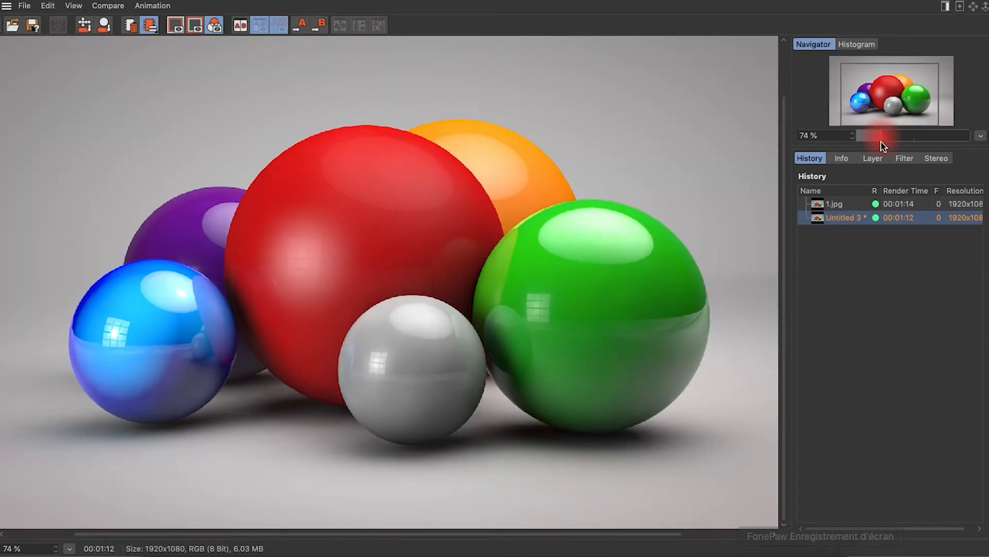
pyautogui.moveTo(877, 140); pyautogui.dragTo(880, 141)
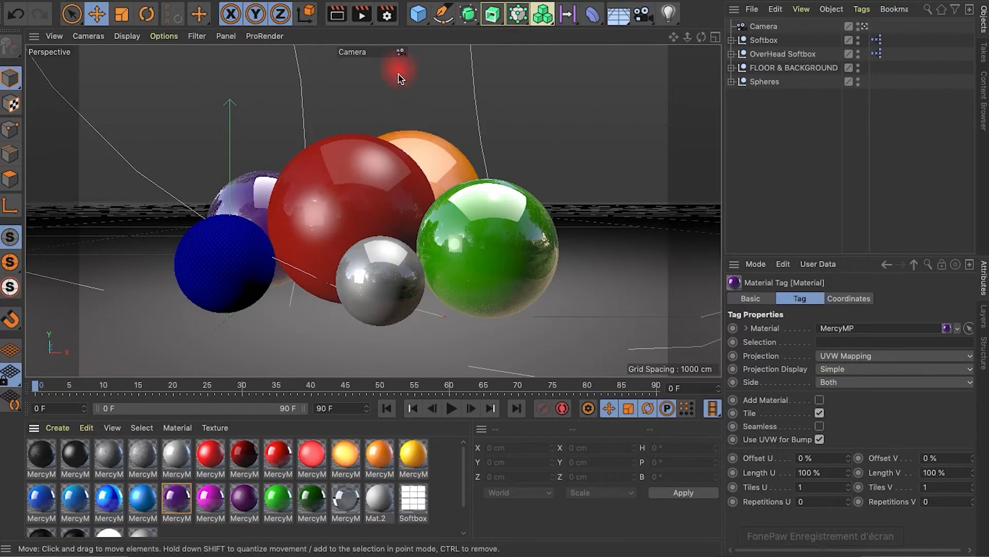
# Set the Global Illumination samples to Medium in the render settings
pyautogui.click(387, 13)
pyautogui.click(456, 151)
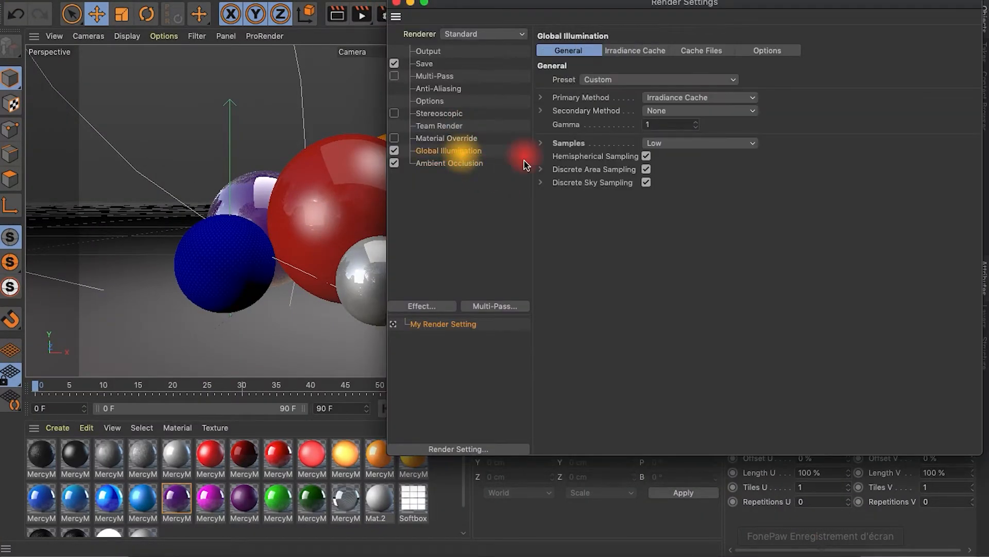
pyautogui.click(666, 143)
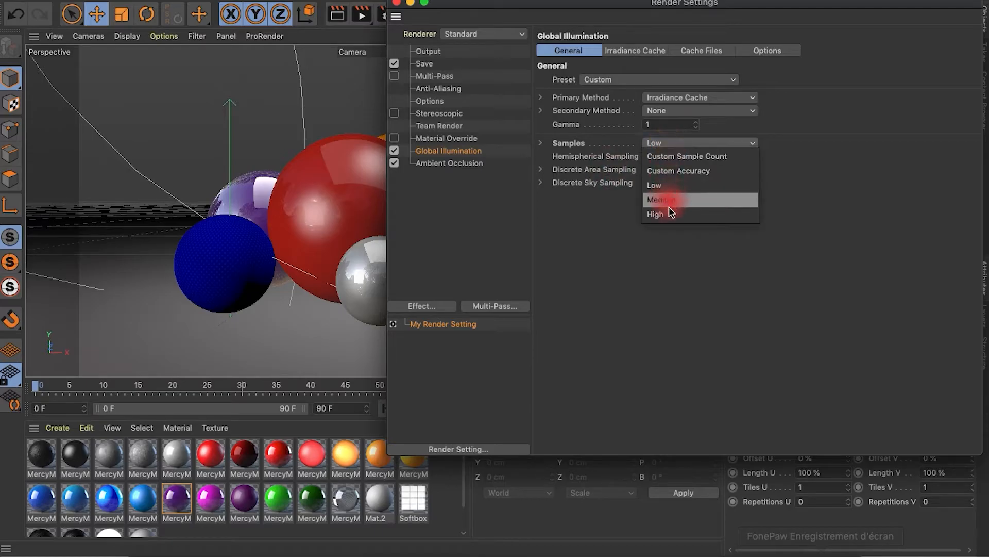
pyautogui.click(669, 202)
# Change the anti-aliasing mode and set the Ambient Occlusion accuracy to 100 %
pyautogui.click(441, 89)
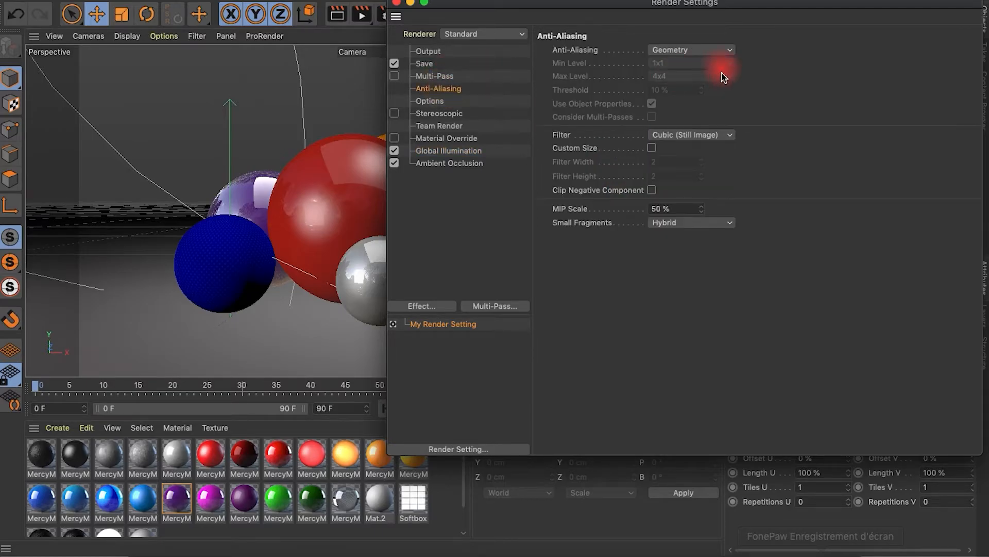
pyautogui.click(691, 92)
pyautogui.click(474, 168)
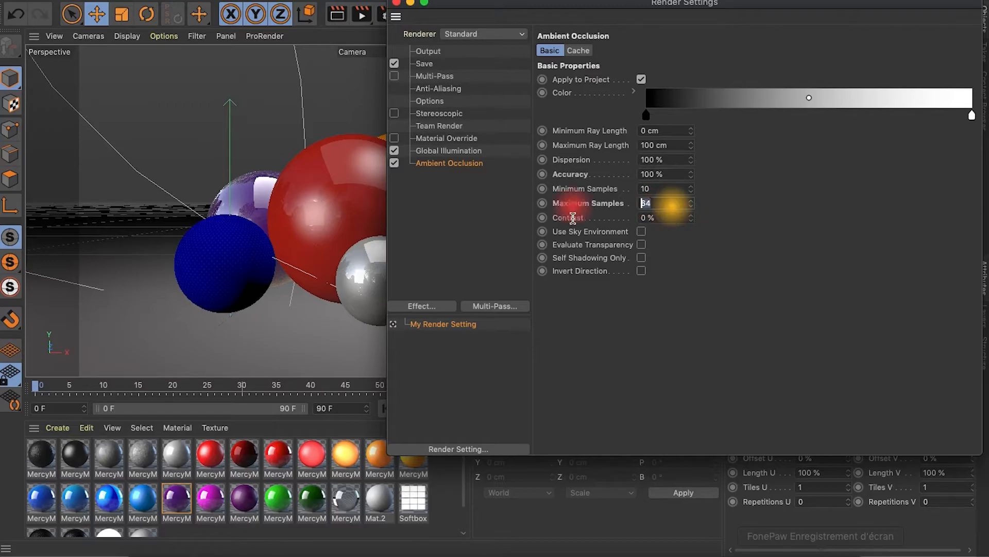
pyautogui.click(397, 3)
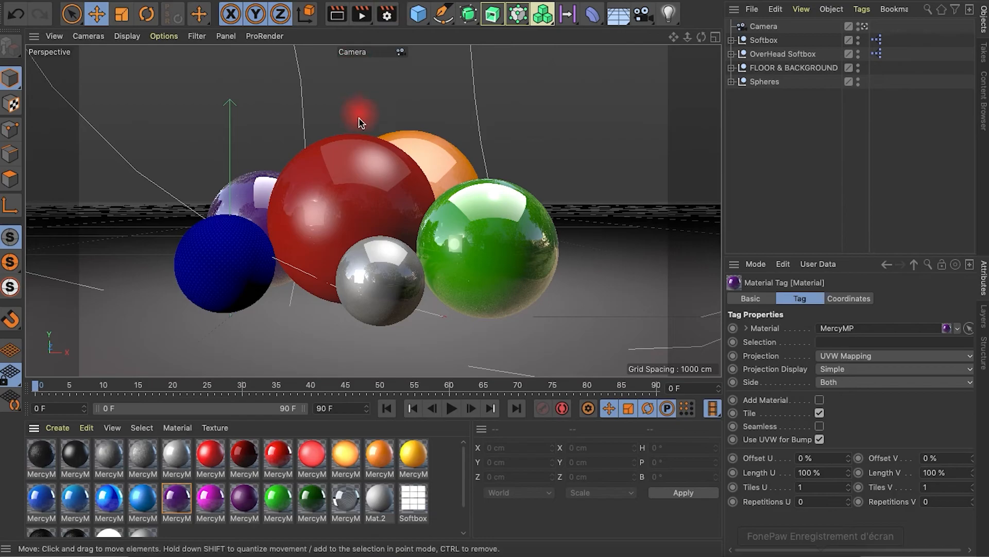
# Render the scene with the updated settings, keeping the existing 1.jpg file
pyautogui.click(363, 32)
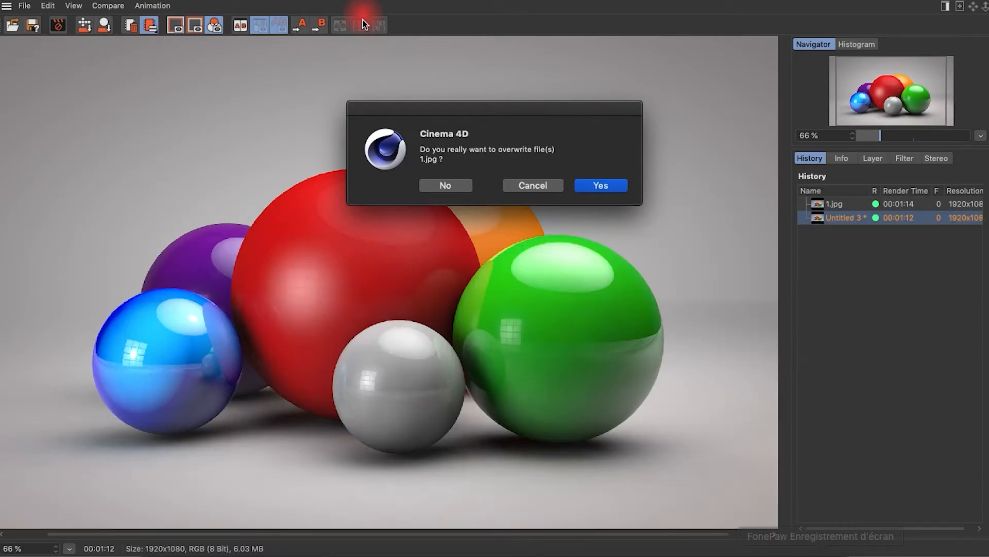
pyautogui.click(444, 186)
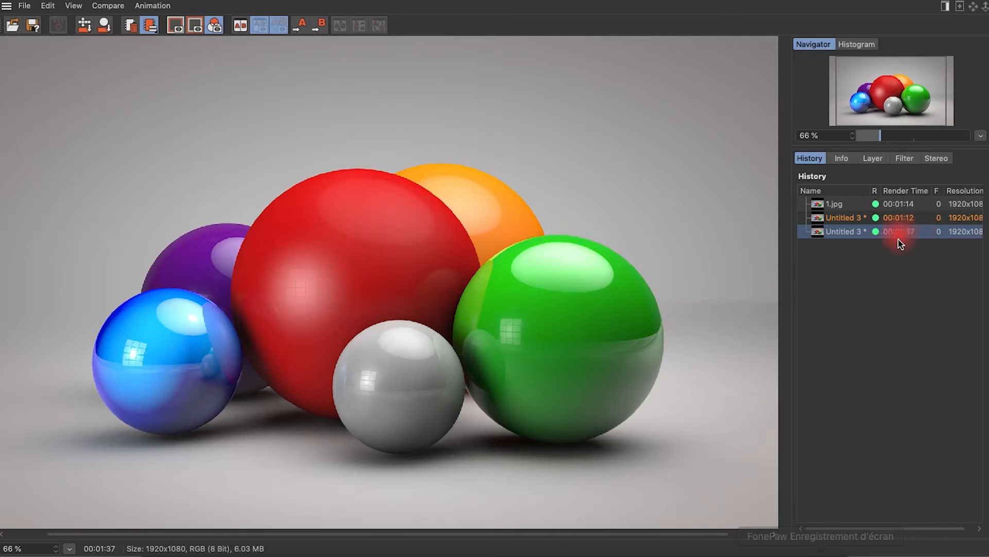
# Compare the latest render with the earlier ones, examining the shadow between the silver and green spheres, then the whole image
pyautogui.click(904, 137)
pyautogui.moveTo(548, 409); pyautogui.dragTo(462, 96)
pyautogui.moveTo(554, 327); pyautogui.dragTo(435, 85)
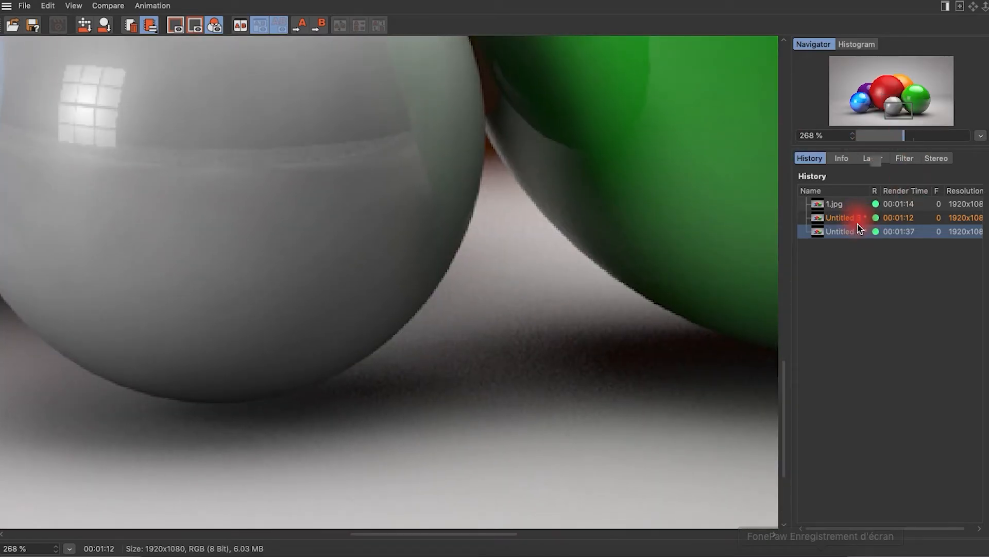
pyautogui.click(843, 206)
pyautogui.click(841, 231)
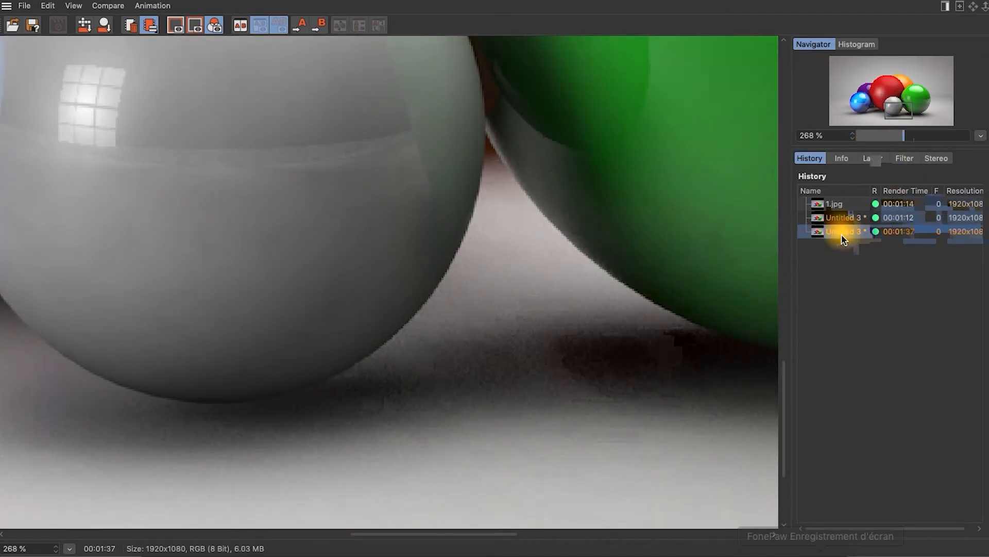
pyautogui.click(876, 135)
pyautogui.moveTo(885, 142)
pyautogui.mouseDown()
pyautogui.moveTo(905, 137)
pyautogui.moveTo(881, 149)
pyautogui.mouseUp()
pyautogui.moveTo(411, 393); pyautogui.dragTo(435, 342)
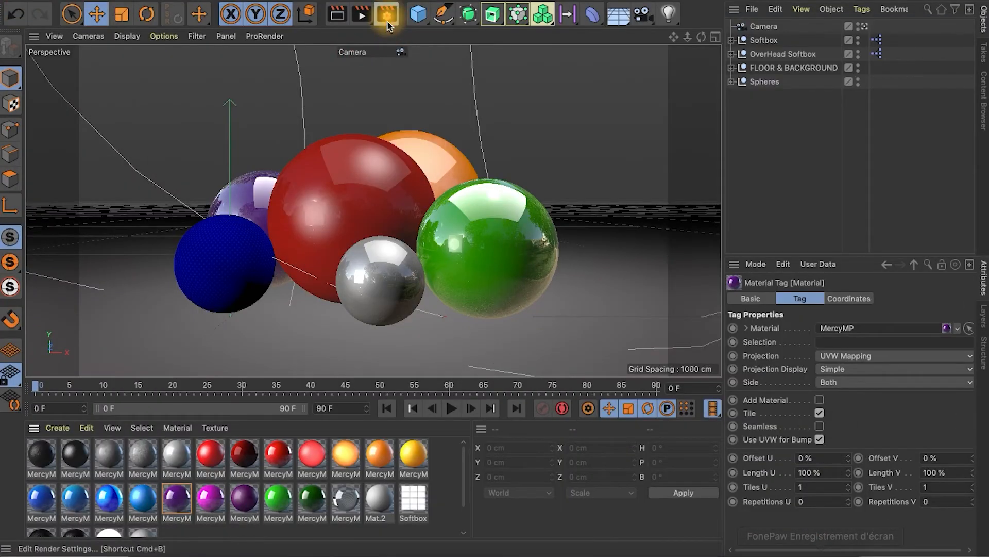
# Set the Ambient Occlusion maximum samples to 128 and the Global Illumination samples to High
pyautogui.click(385, 15)
pyautogui.click(682, 211)
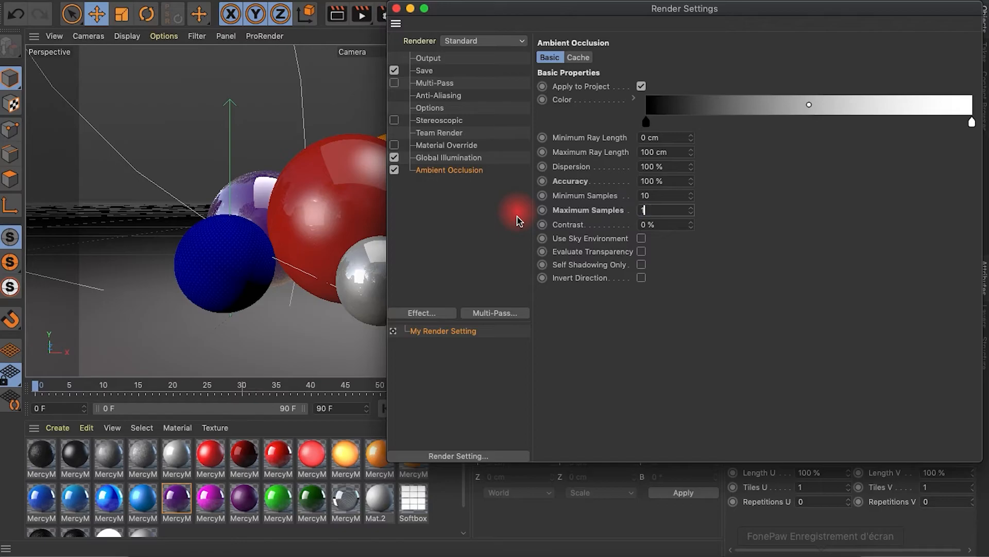
pyautogui.click(470, 158)
pyautogui.click(657, 149)
pyautogui.click(667, 219)
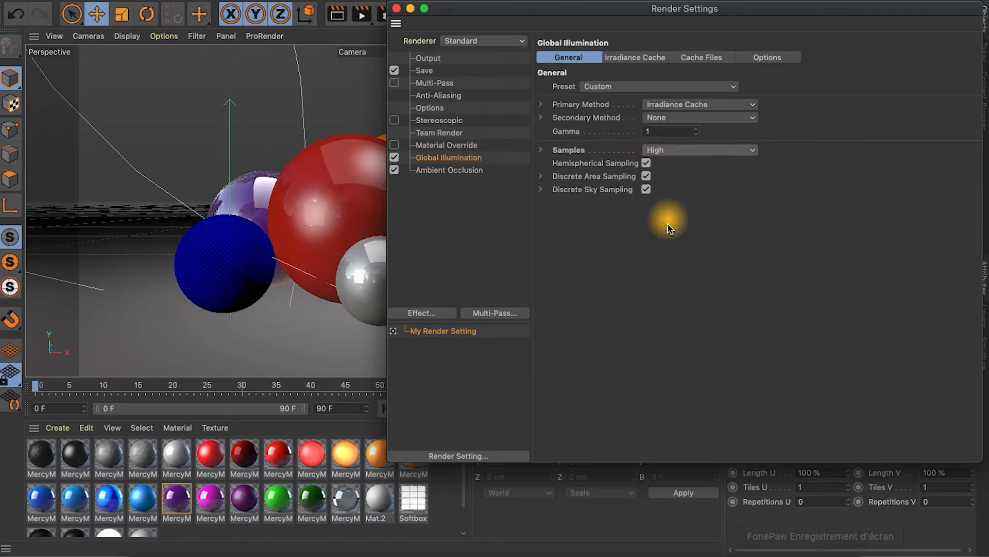
pyautogui.click(396, 8)
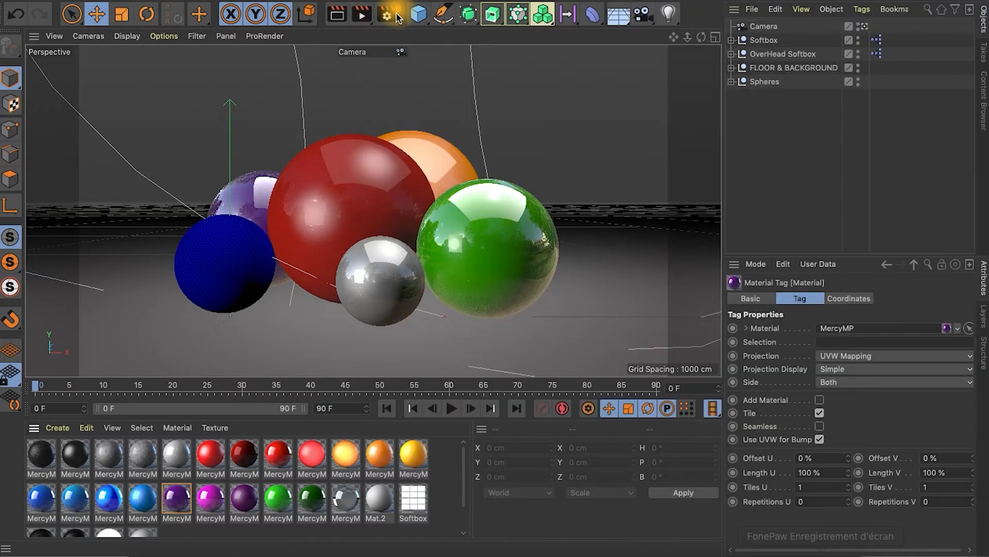
# Render the scene at the higher quality without overwriting 1.jpg and inspect the spheres and shadows up close
pyautogui.click(368, 21)
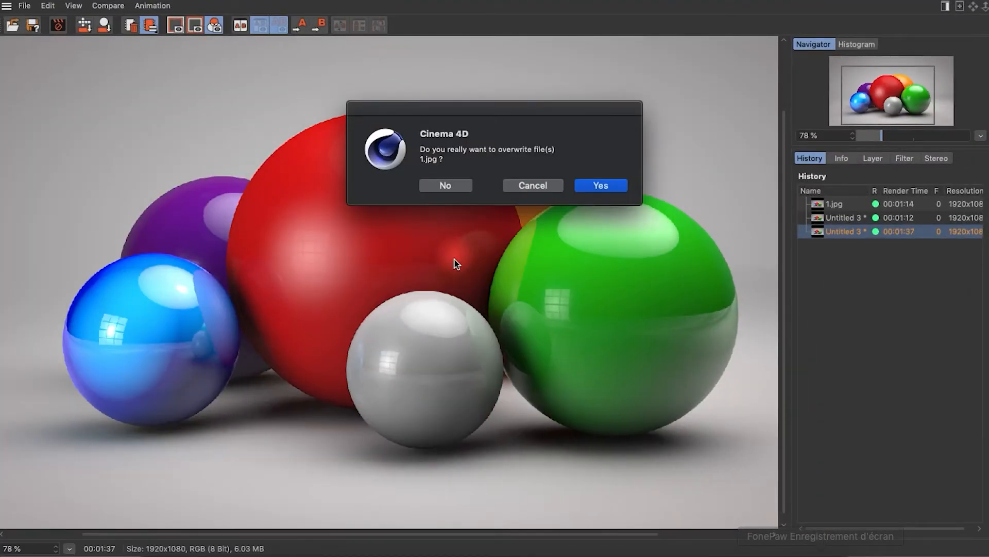
pyautogui.click(445, 186)
pyautogui.moveTo(879, 135); pyautogui.dragTo(858, 137)
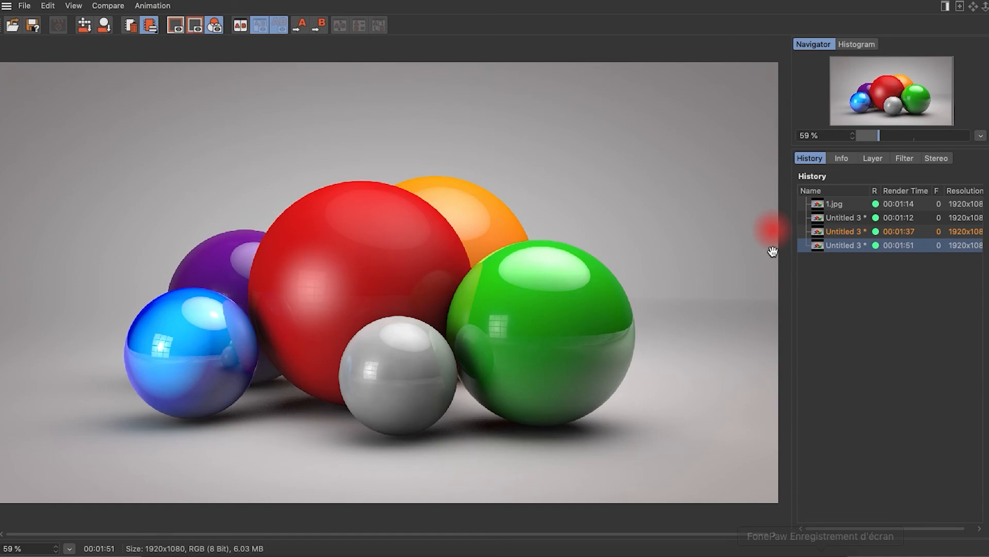
pyautogui.moveTo(901, 153); pyautogui.dragTo(895, 145)
pyautogui.moveTo(408, 357); pyautogui.dragTo(465, 128)
pyautogui.moveTo(555, 264); pyautogui.dragTo(634, 469)
pyautogui.moveTo(885, 147); pyautogui.dragTo(881, 138)
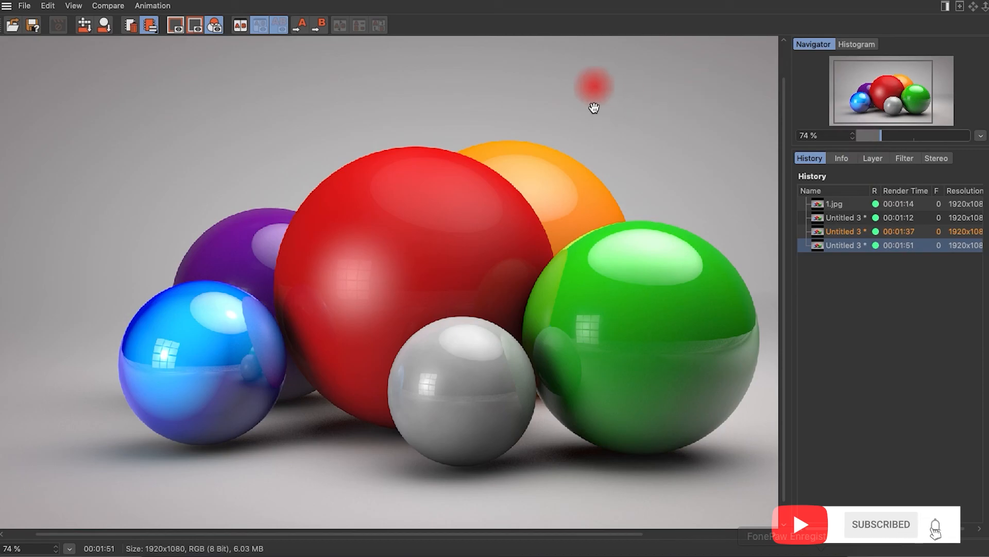